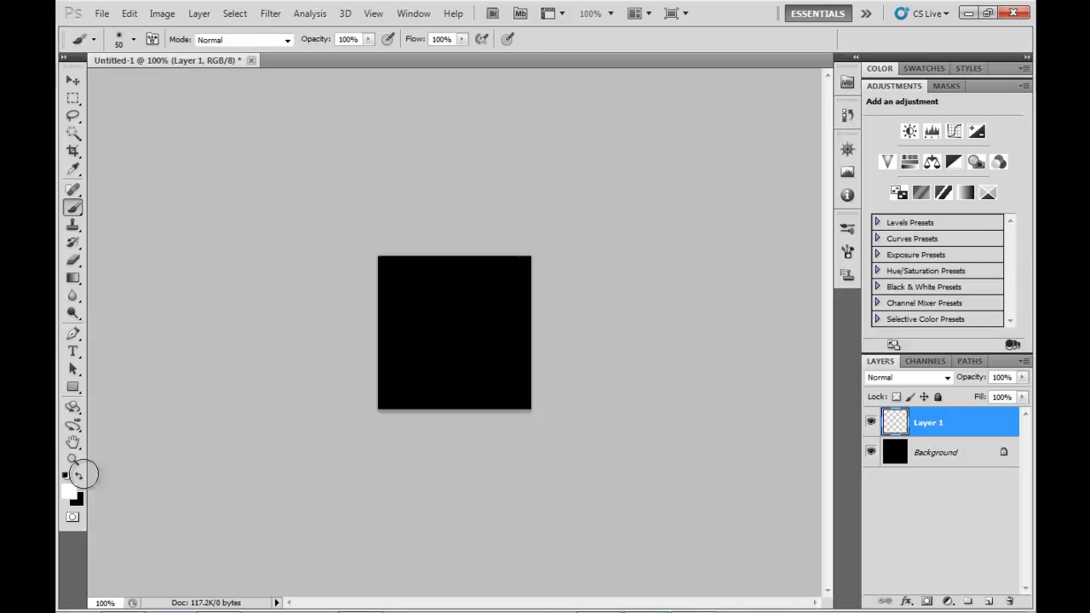
Set the foreground colour to grey 838383
click(68, 498)
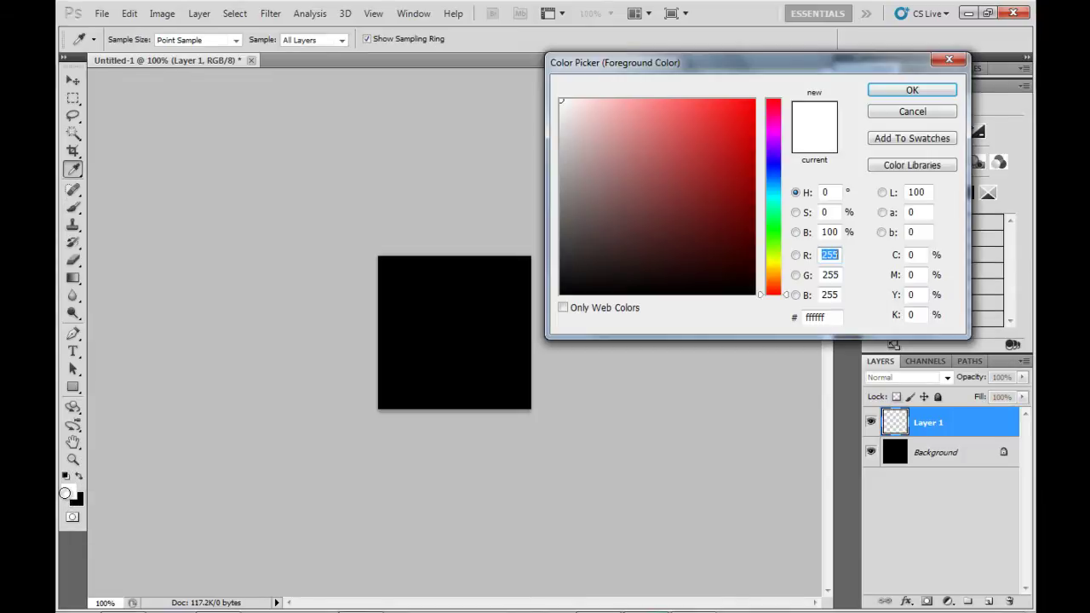
click(555, 193)
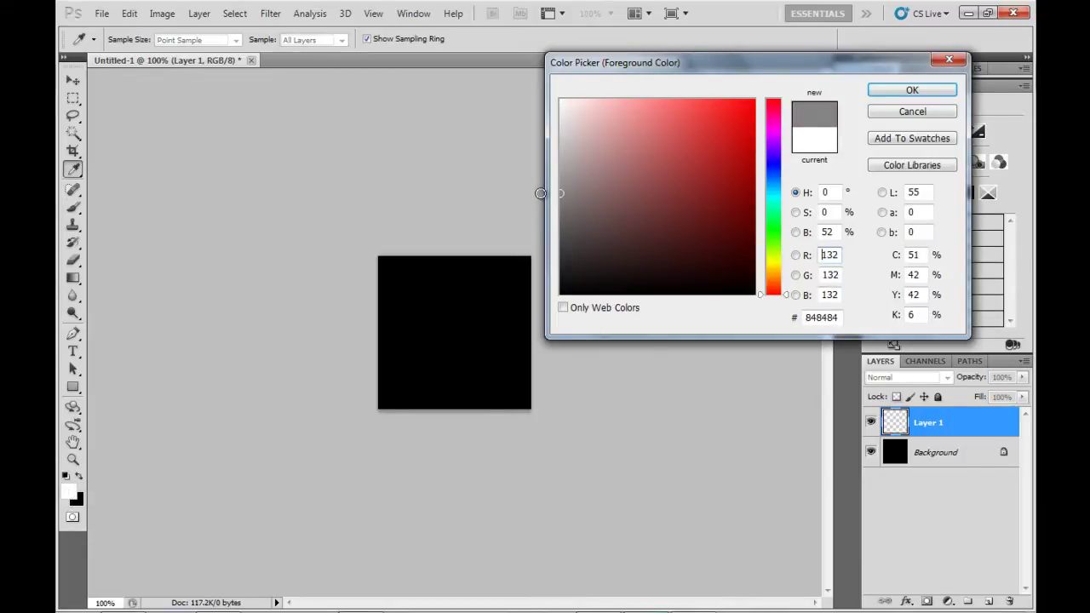
click(942, 90)
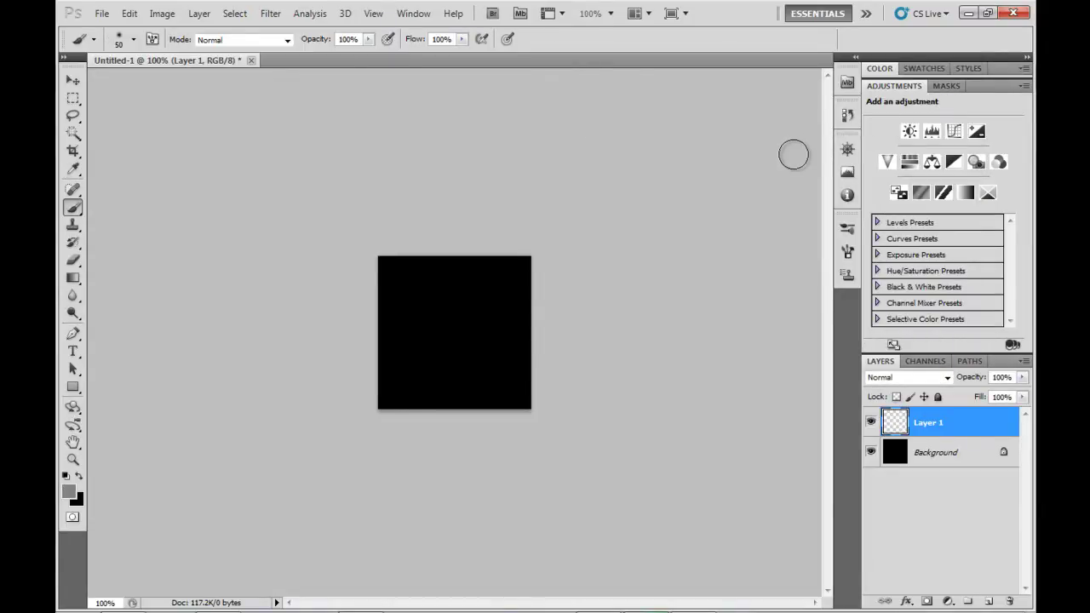
Paint a single soft 50 px, 0% hardness grey dab on Layer 1
click(134, 40)
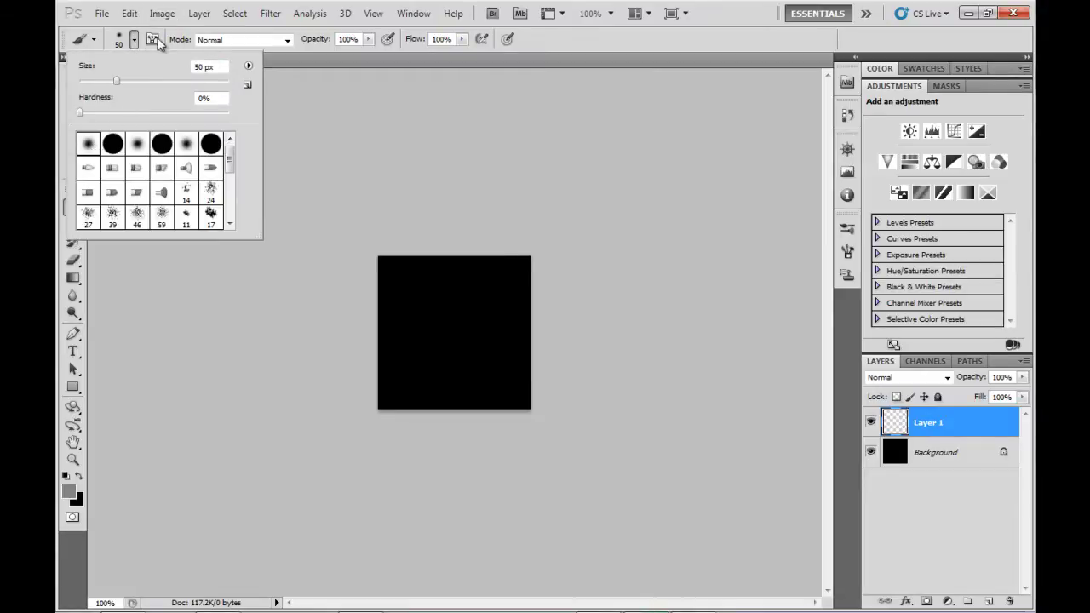
click(156, 40)
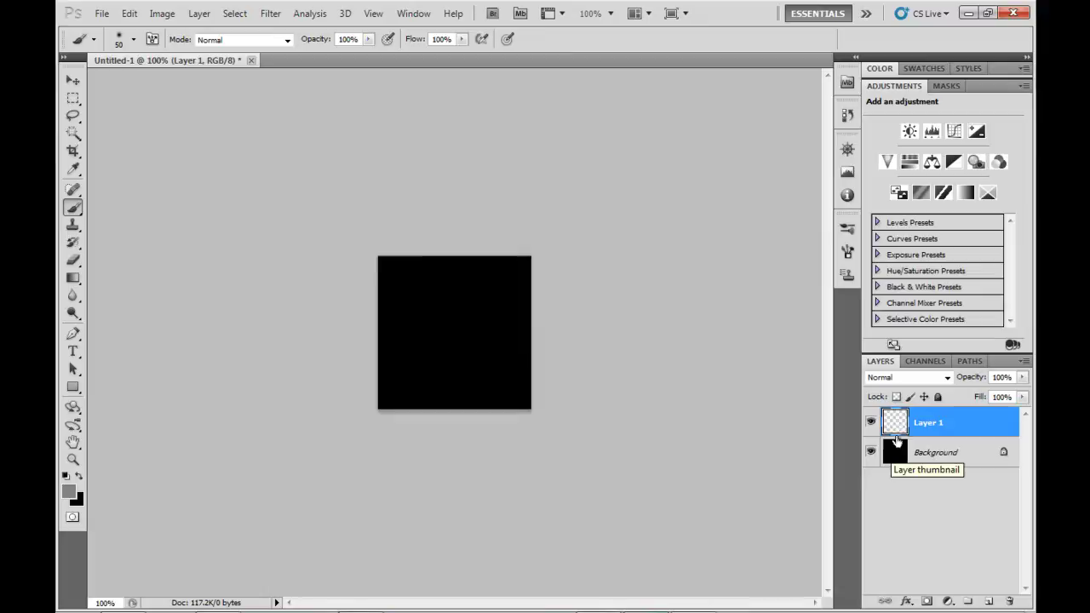
click(419, 363)
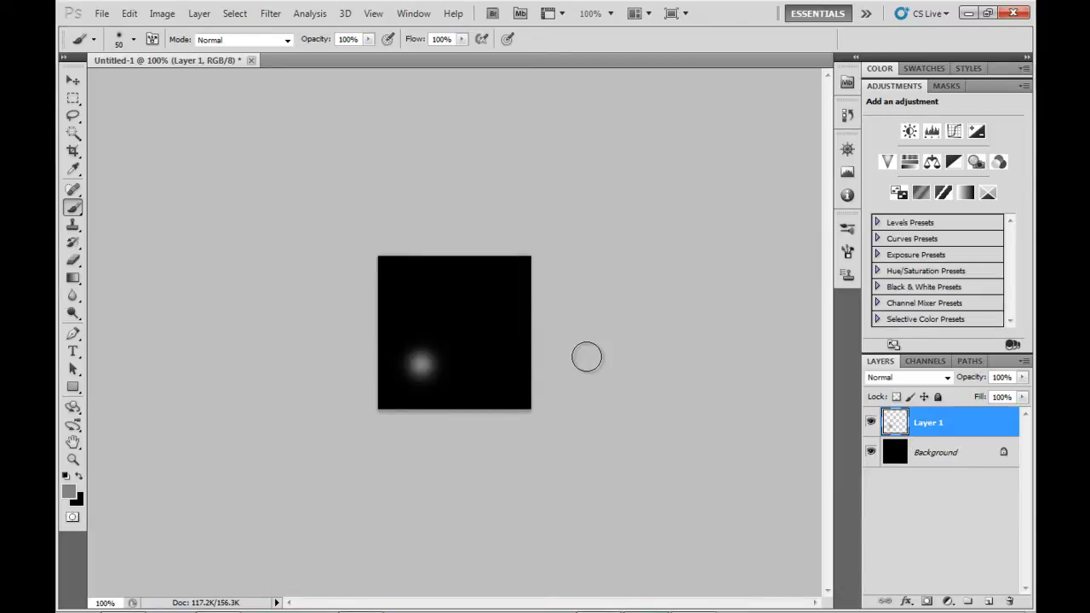
Distort the grey dab, stretching it up toward the upper right
key(ctrl+t)
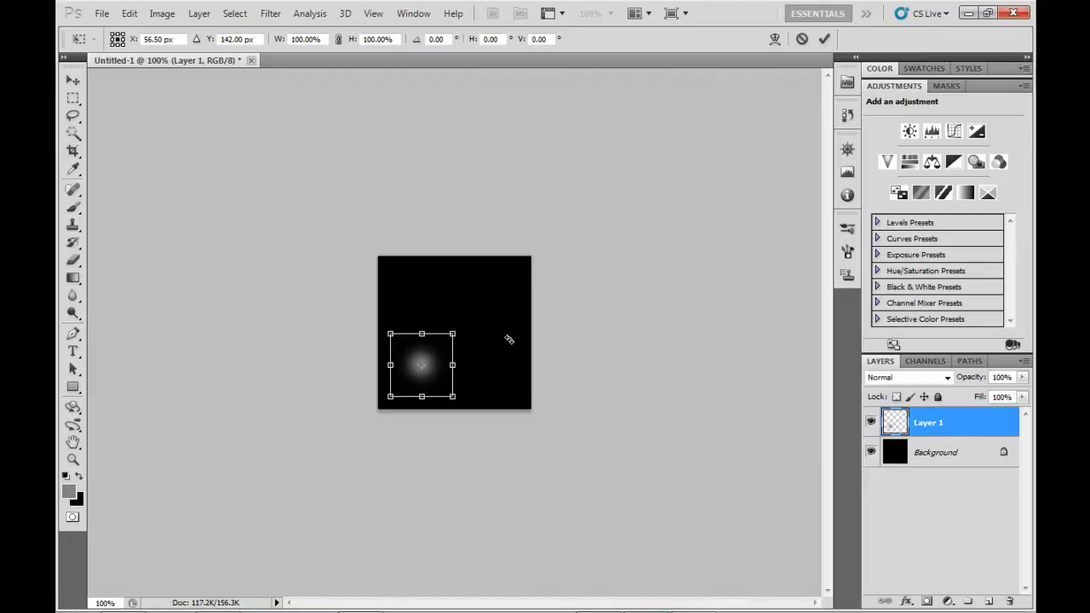
right_click(446, 356)
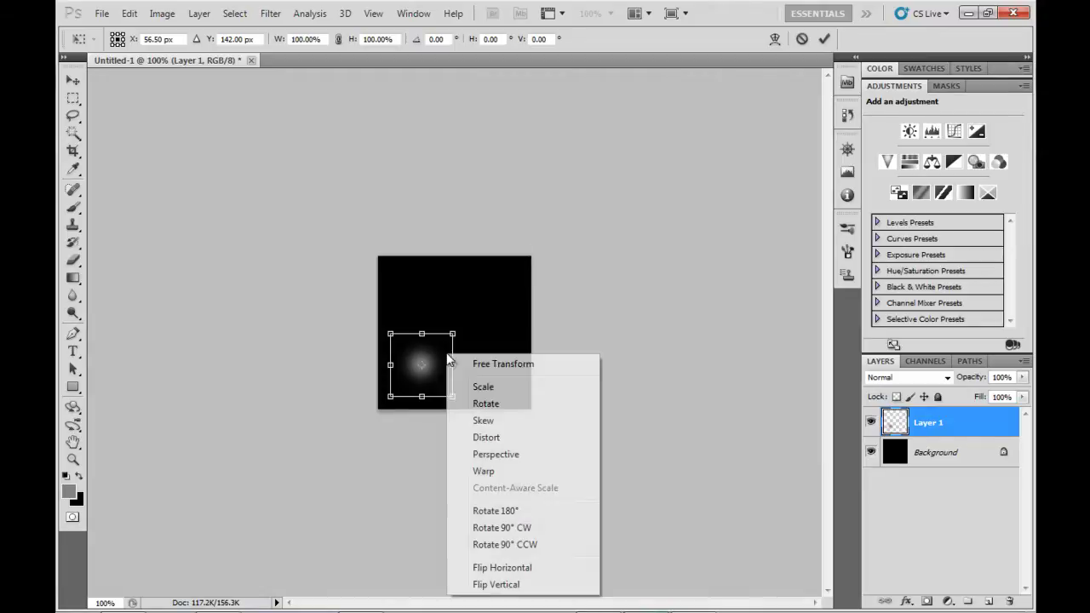
click(485, 437)
mouse_move(455, 339)
mouse_down()
mouse_move(579, 249)
mouse_move(587, 205)
mouse_move(616, 178)
mouse_move(606, 195)
mouse_up()
key(Return)
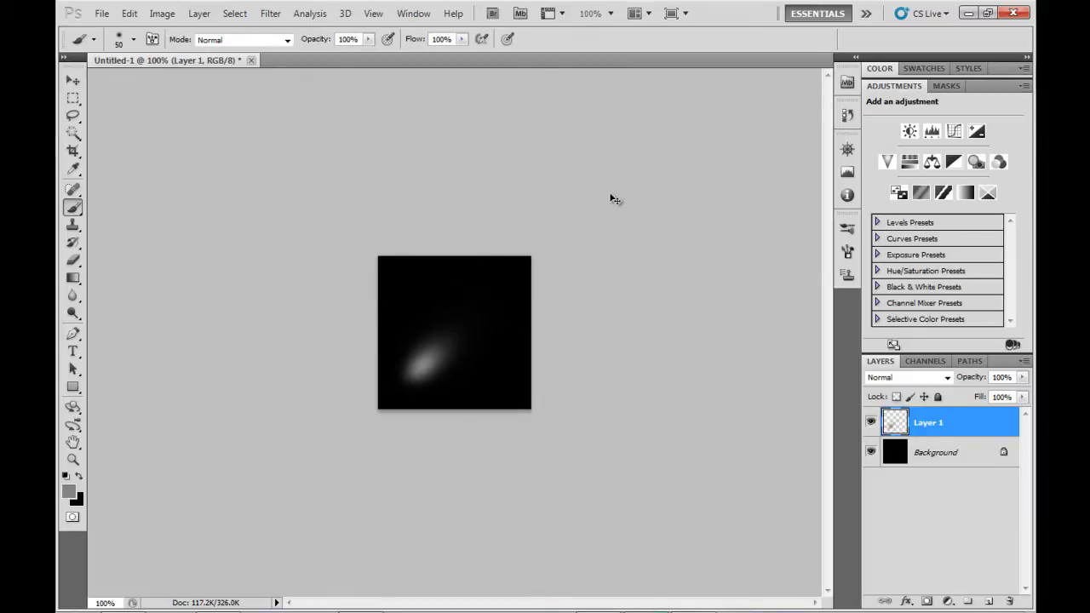
Distort the streak again, pulling it further up-right and tapering its corners inward
key(ctrl+t)
right_click(473, 325)
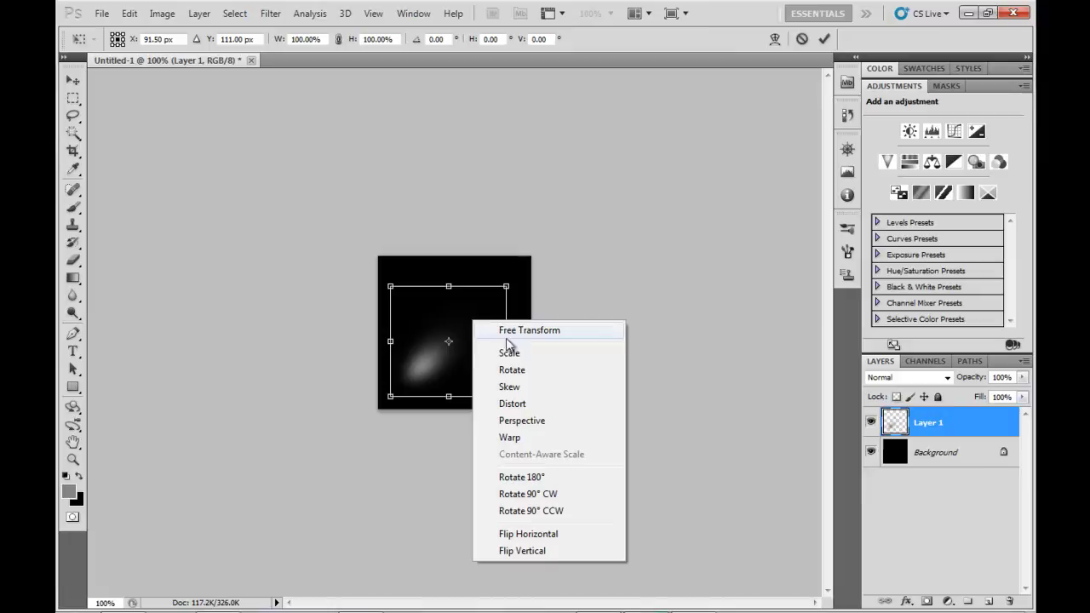
click(522, 399)
drag(509, 291, 575, 209)
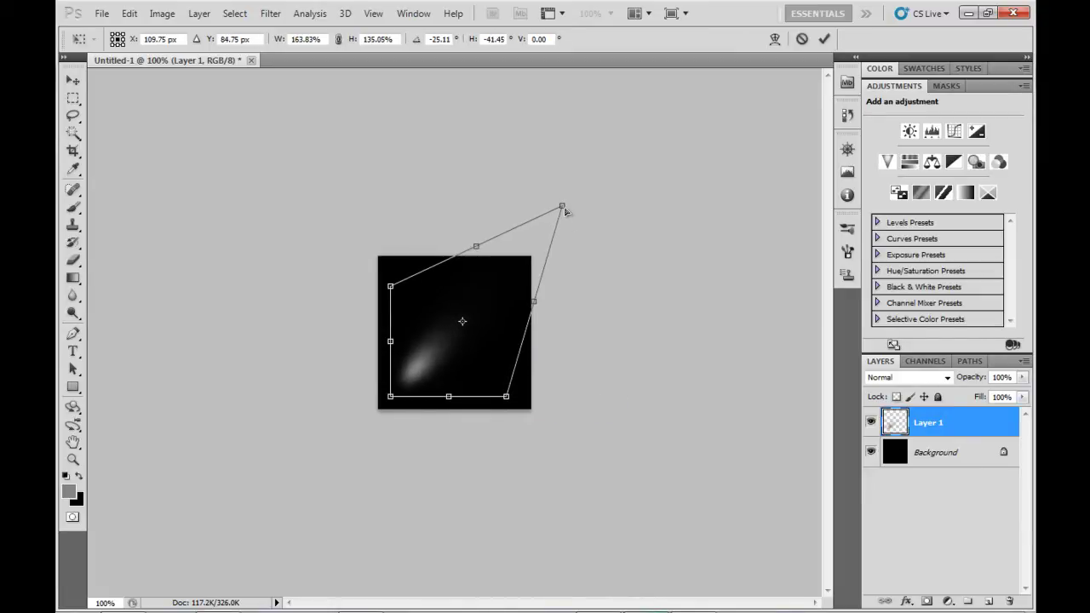
drag(509, 398, 490, 384)
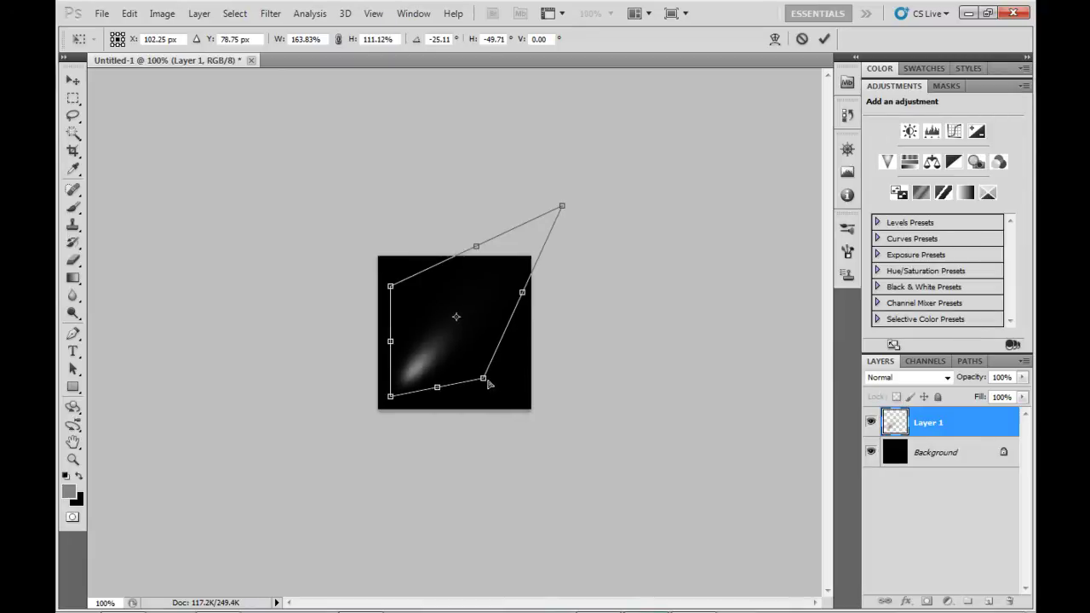
drag(397, 288, 409, 284)
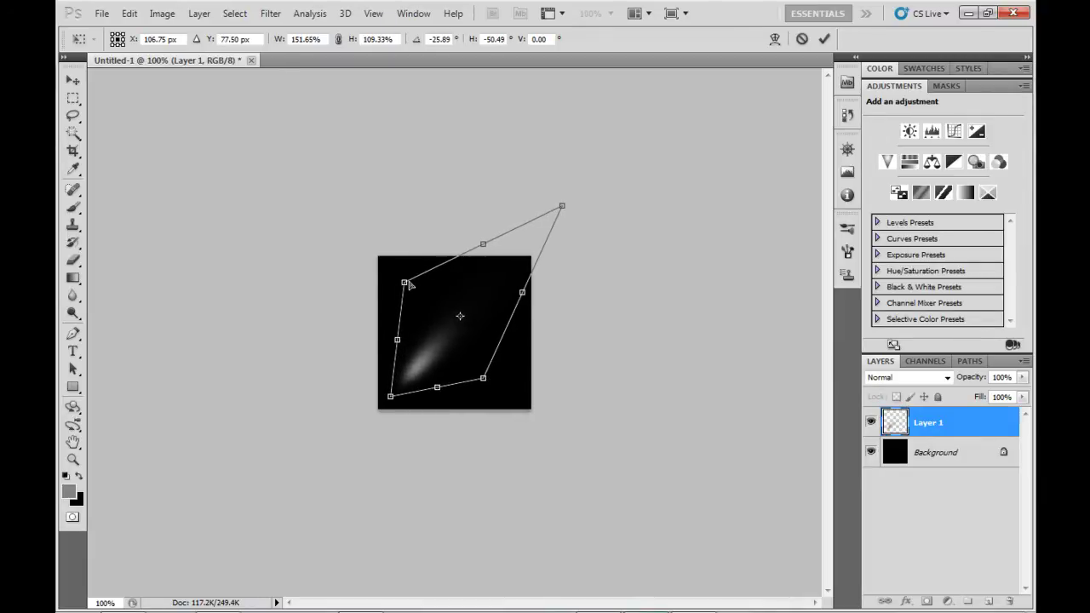
drag(564, 209, 579, 232)
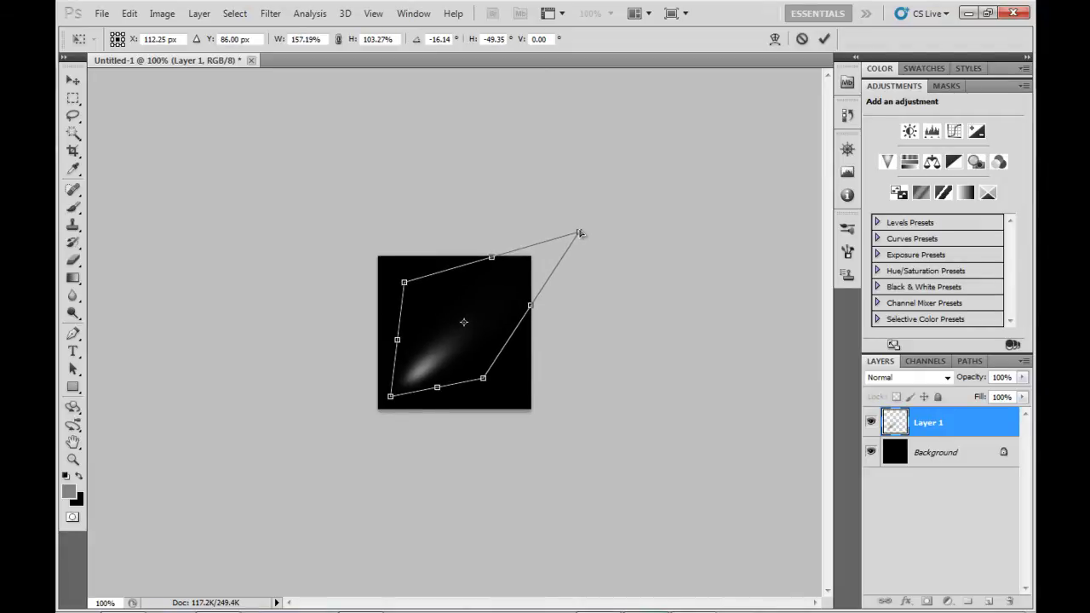
key(Return)
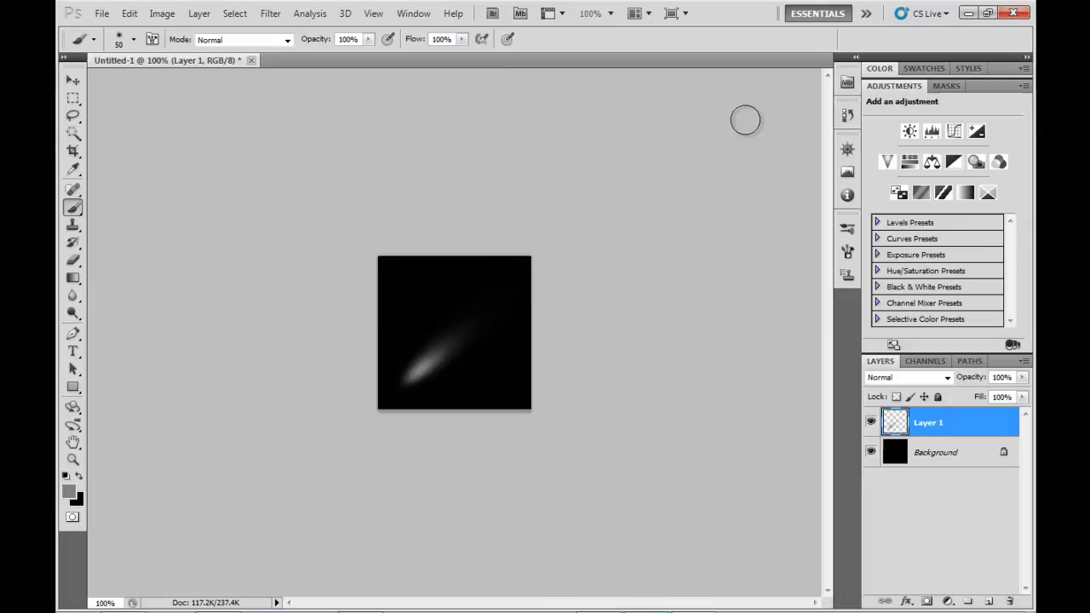
Hide the black Background and trim the canvas of transparent pixels around the streak
click(870, 452)
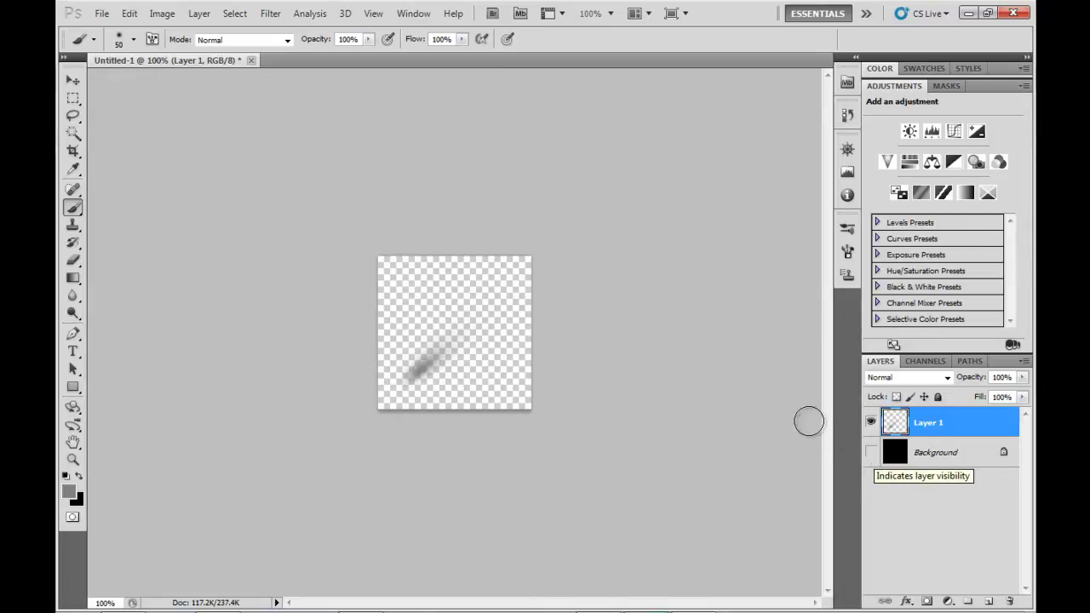
click(162, 16)
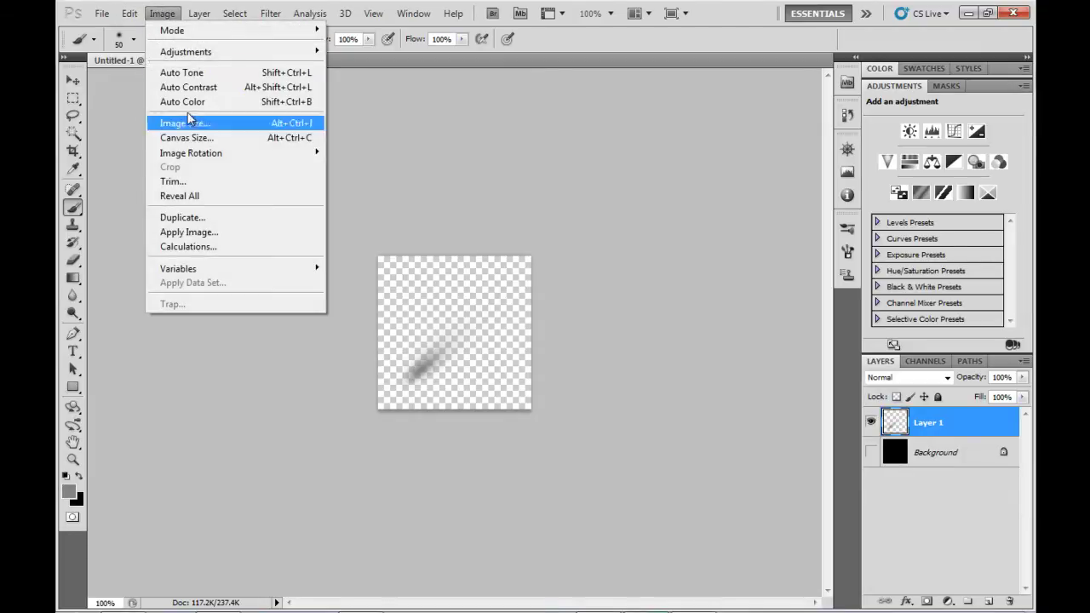
click(190, 183)
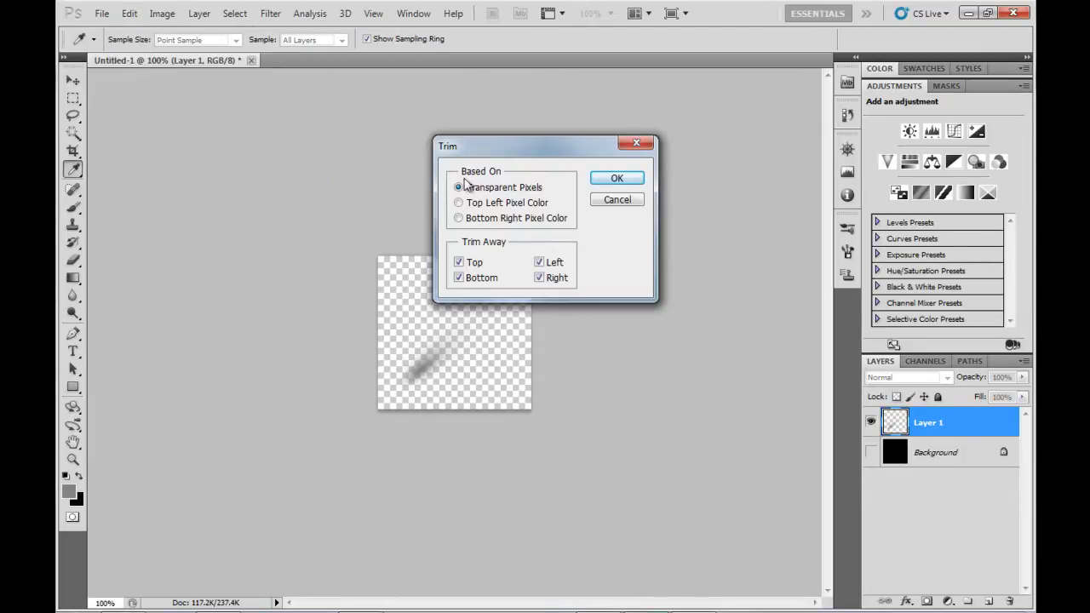
click(607, 180)
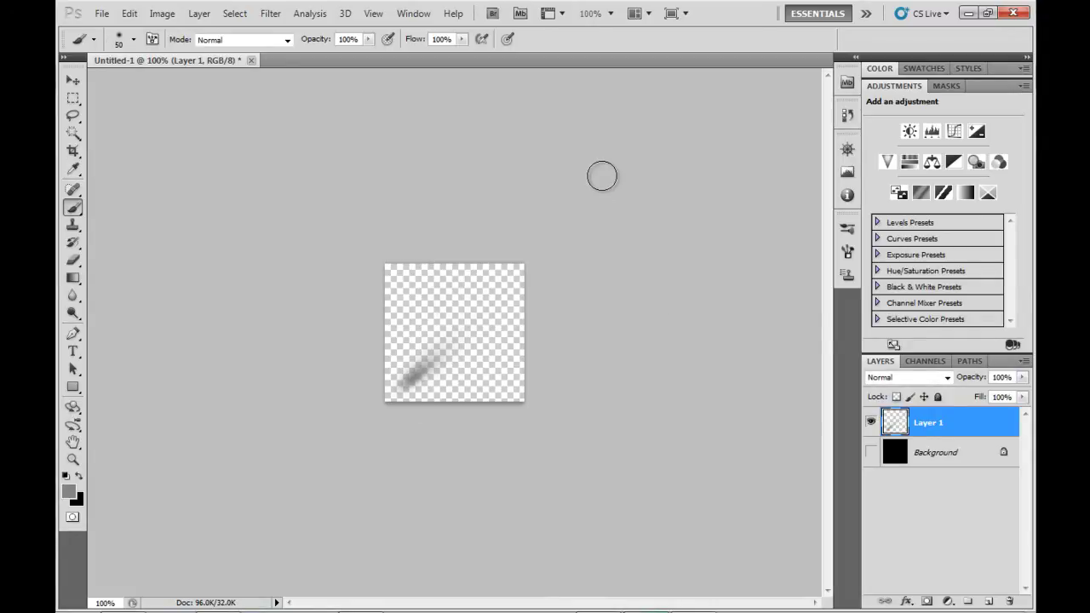
Define the trimmed streak as a new brush preset named 'firefly1'
click(124, 13)
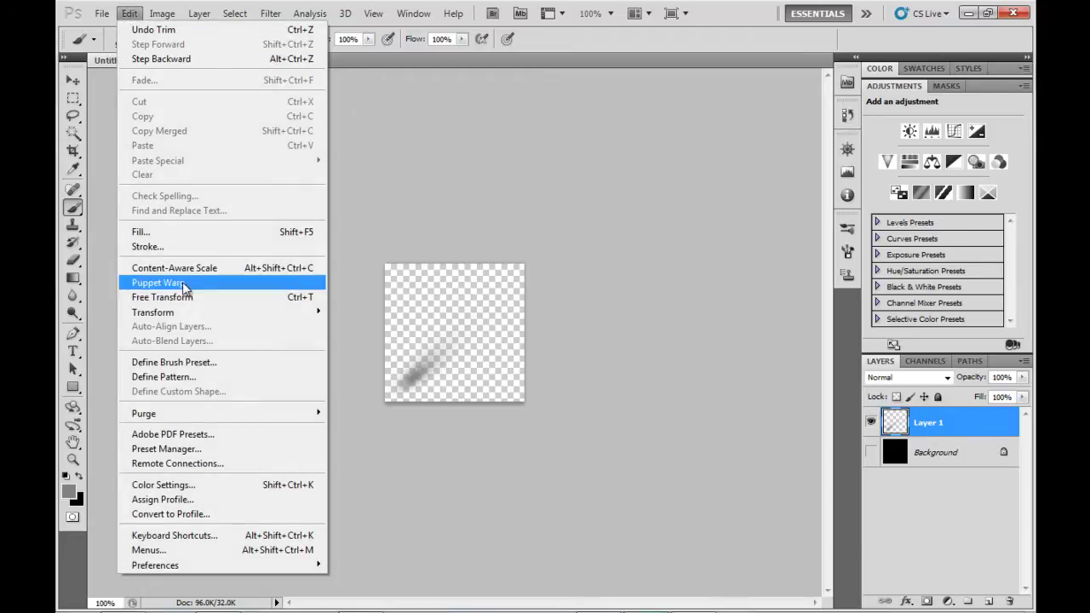
click(179, 363)
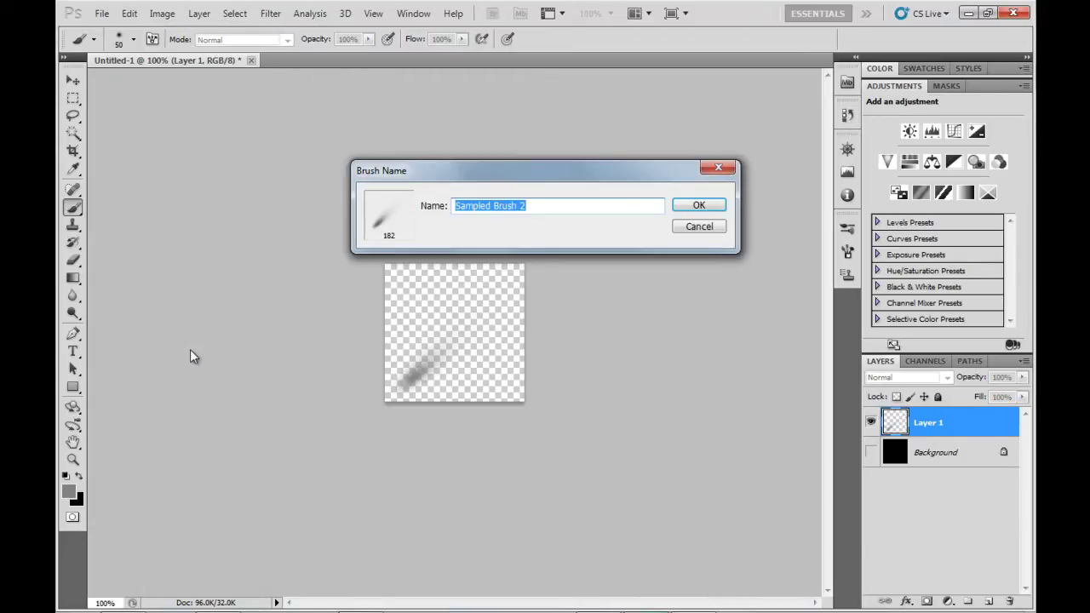
text(firefly1)
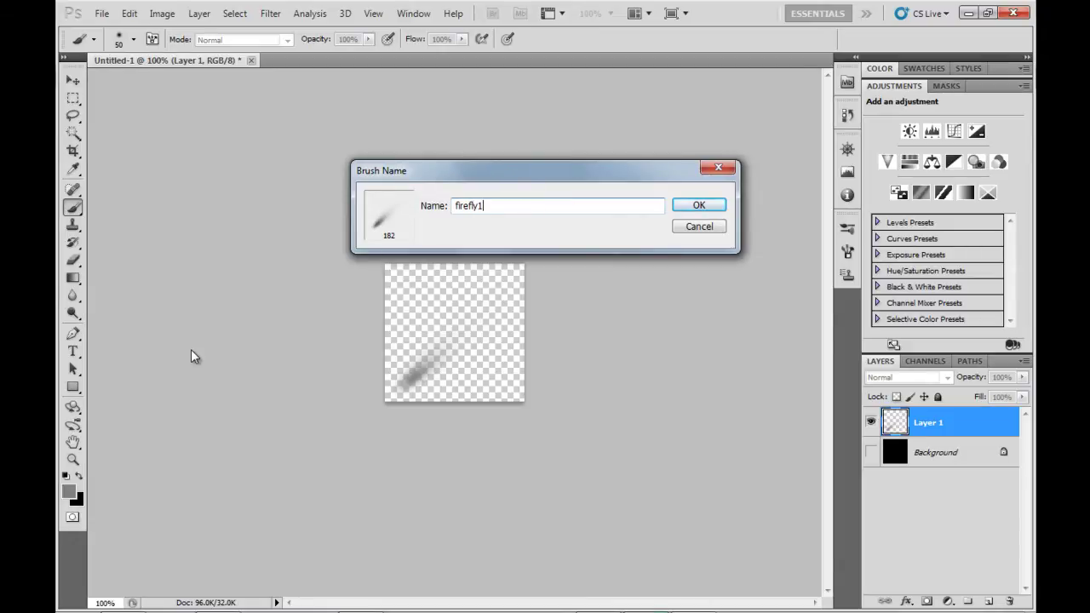
key(Return)
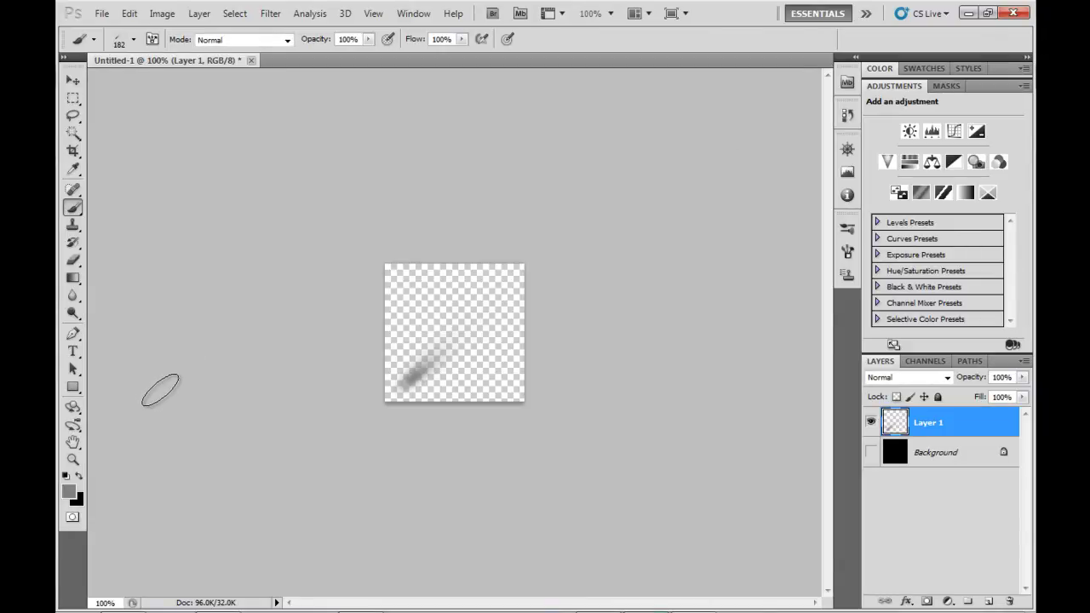
Enable Shape Dynamics with 10% angle jitter, plus Scattering and Transfer, for the firefly1 brush
click(851, 231)
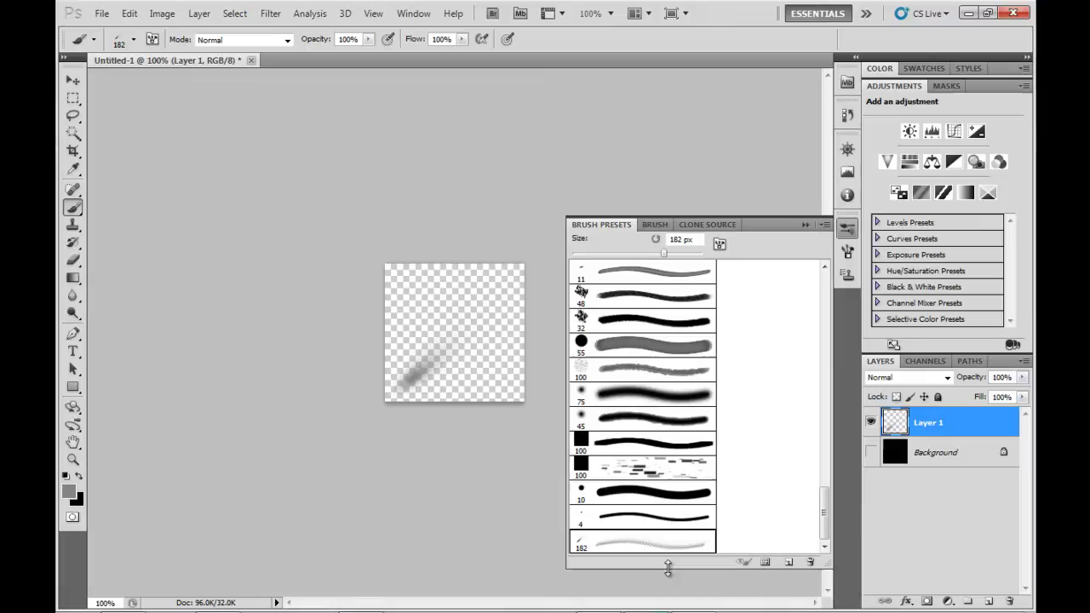
click(665, 229)
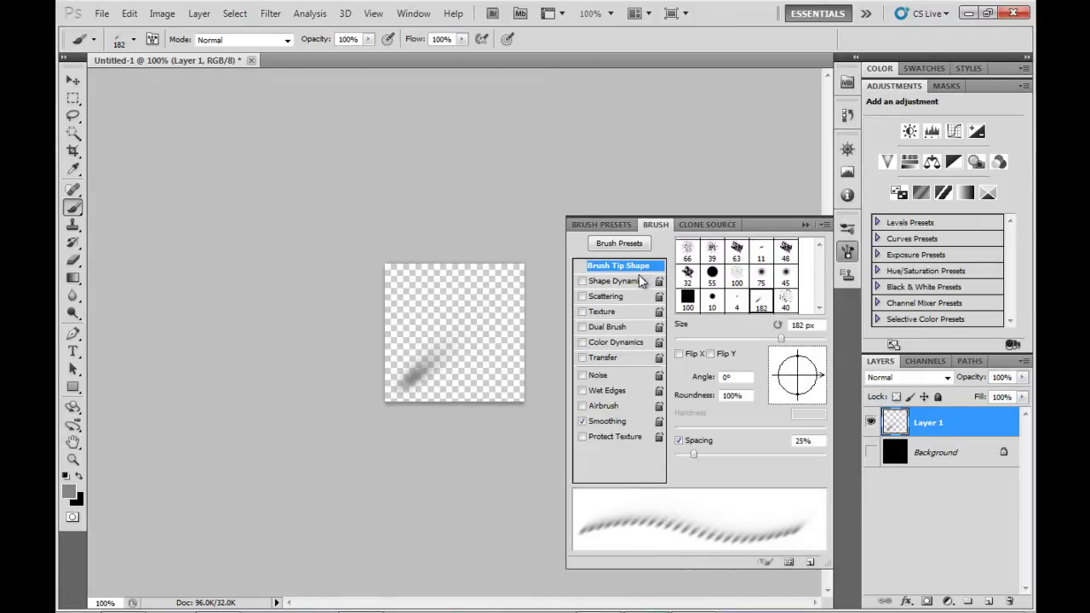
click(629, 281)
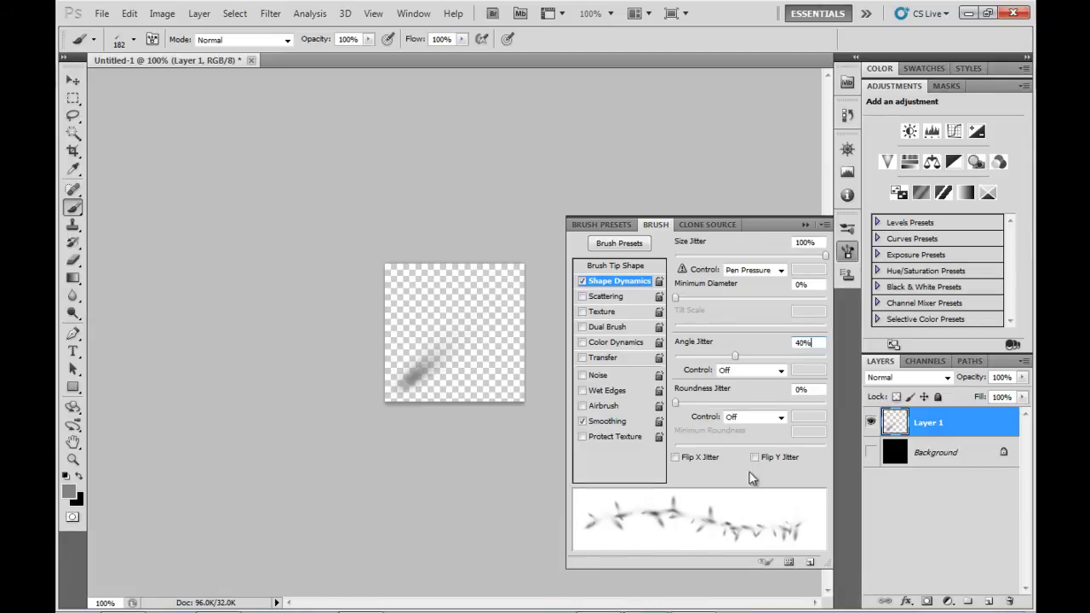
drag(815, 341, 777, 344)
text(10)
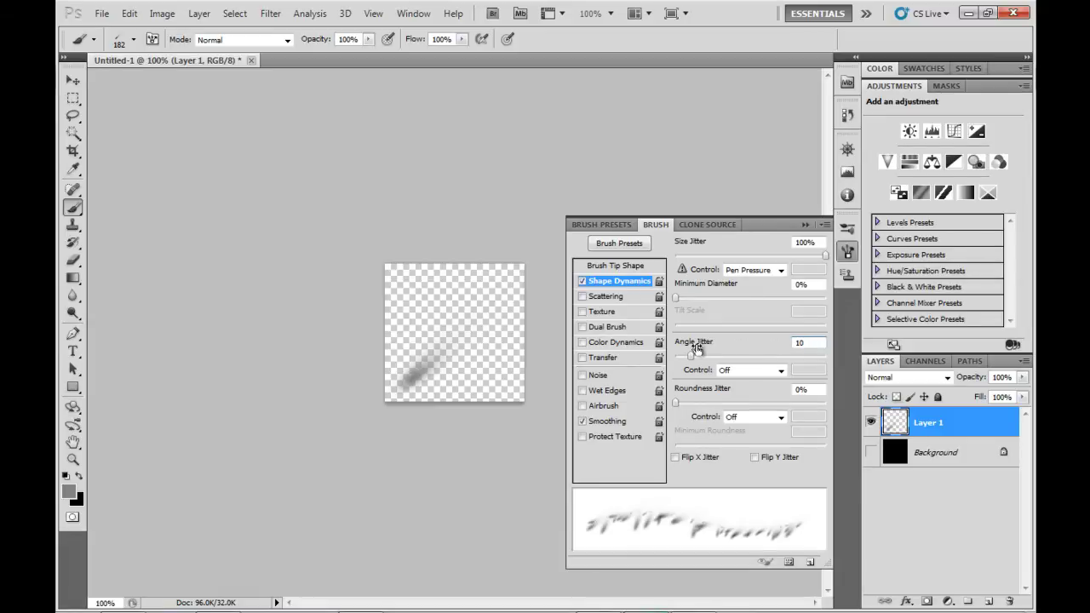
mouse_move(689, 355)
mouse_down()
mouse_move(761, 365)
mouse_move(673, 358)
mouse_move(690, 355)
mouse_up()
click(609, 297)
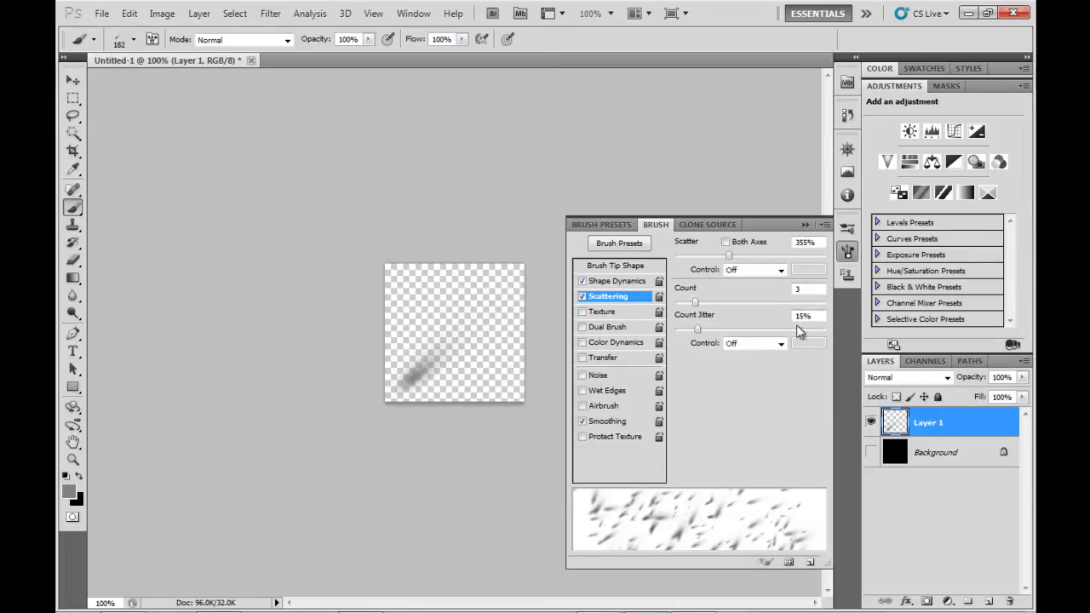
click(611, 359)
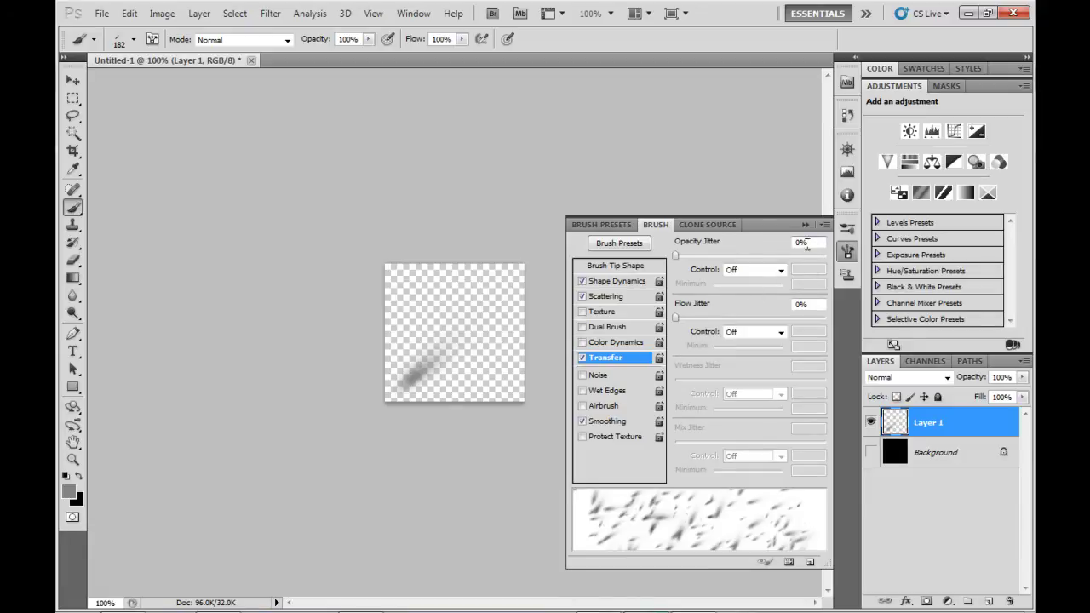
Set Transfer opacity jitter to 100% and save the brush as new preset 'firefly2'
text(100)
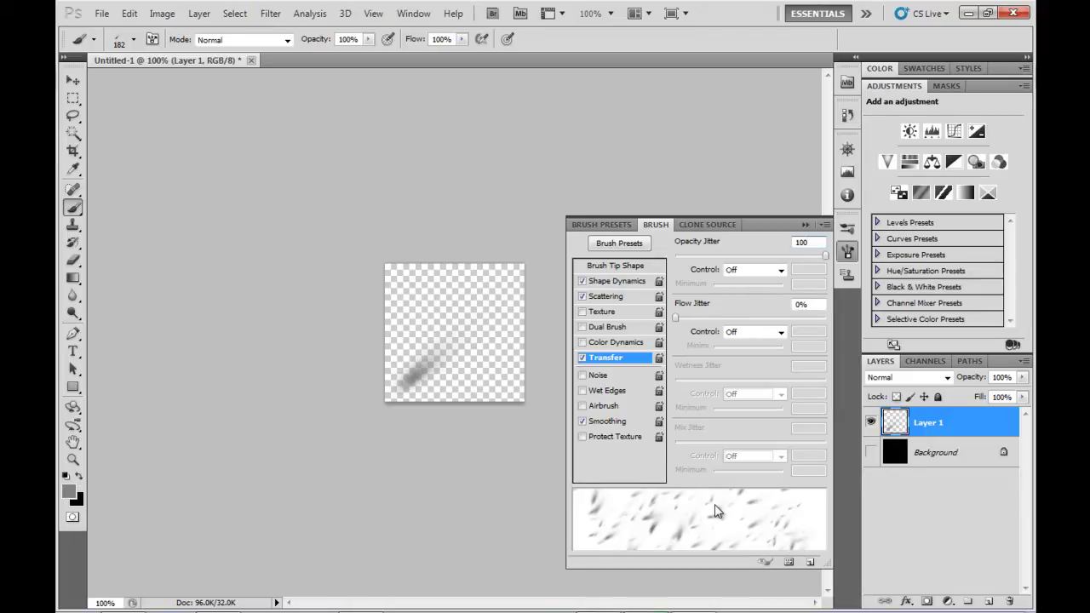
click(811, 564)
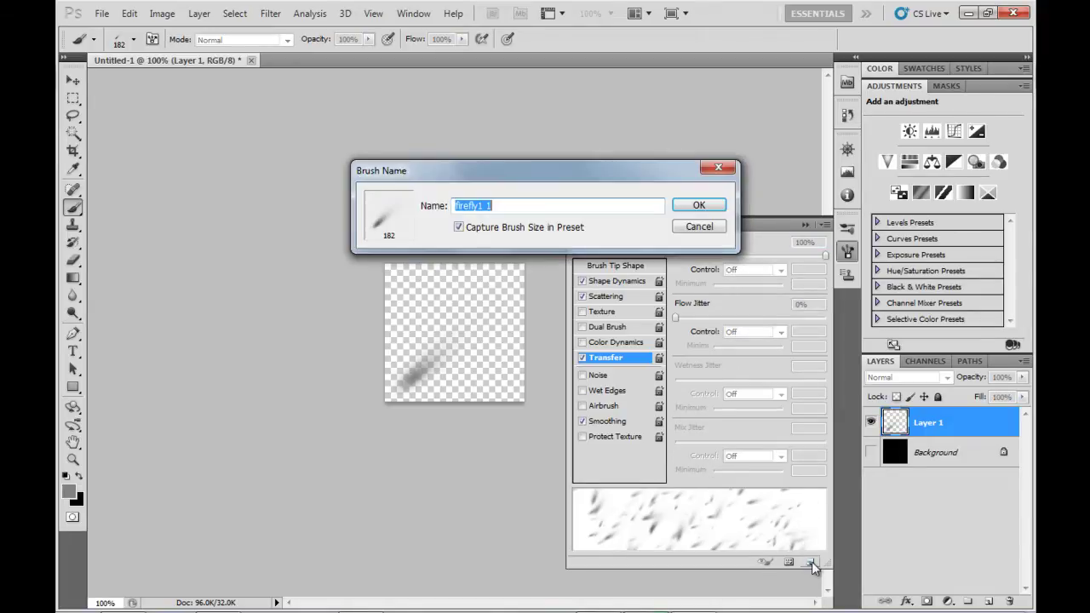
click(514, 210)
drag(498, 212, 478, 211)
text(2)
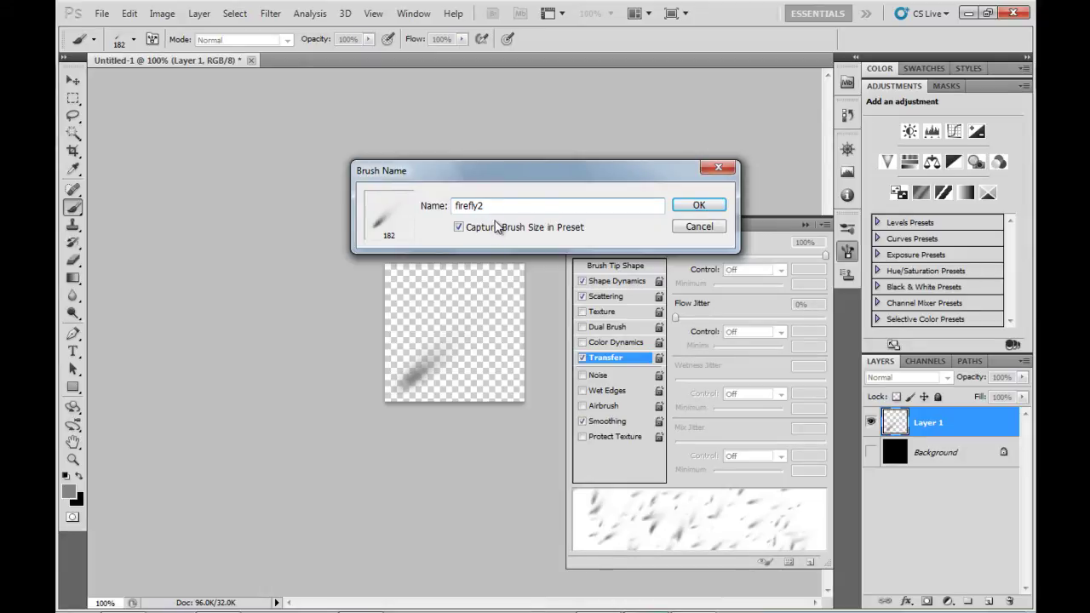
click(699, 205)
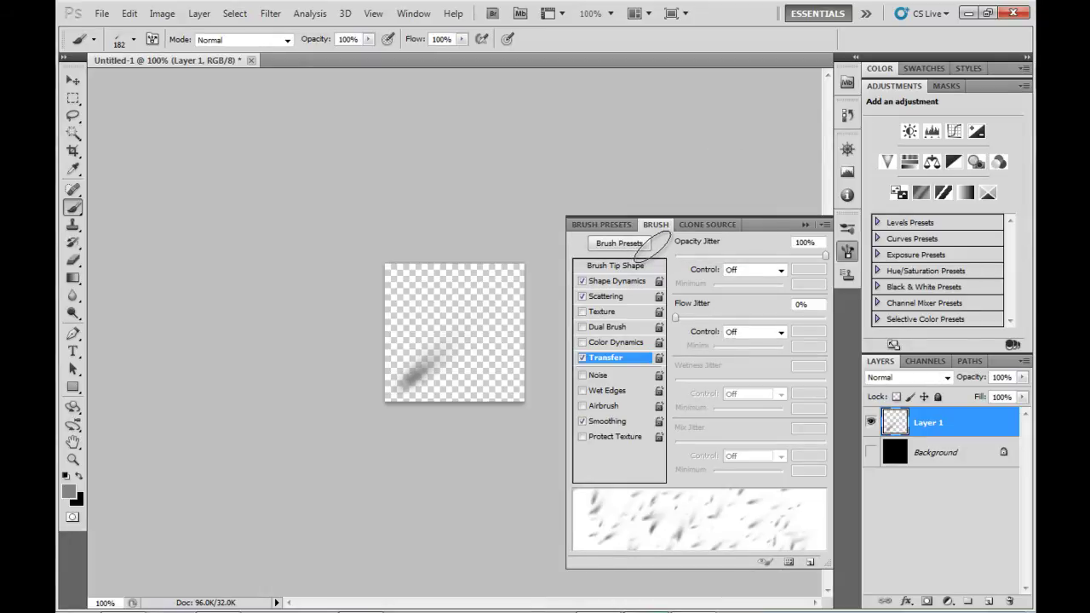
Paint two sweeping strokes of white firefly sparks across the black canvas
click(848, 252)
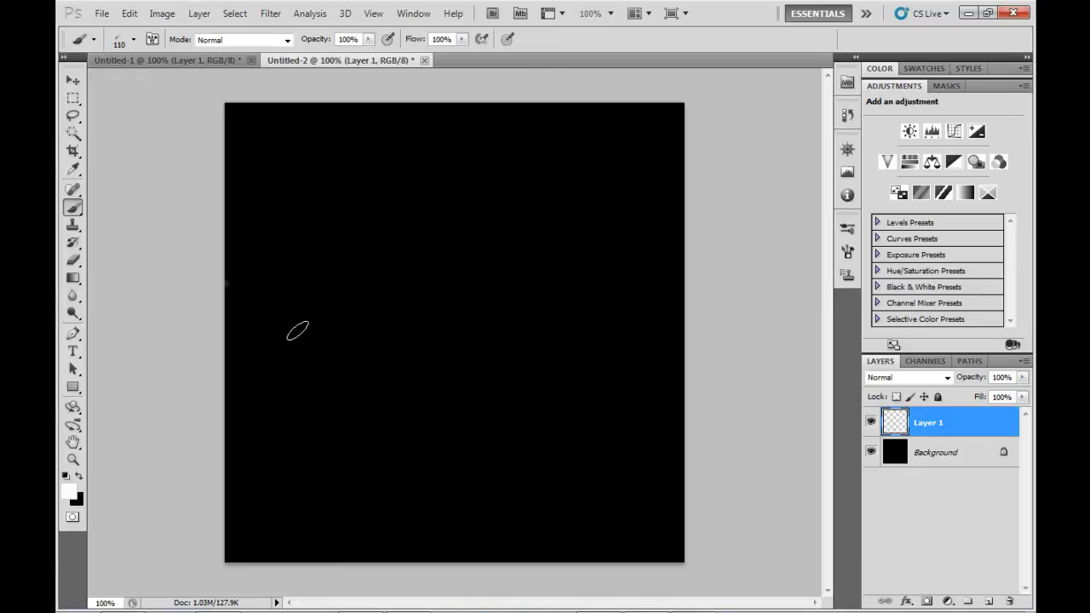
mouse_move(280, 314)
mouse_down()
mouse_move(309, 428)
mouse_move(384, 506)
mouse_move(572, 452)
mouse_move(638, 348)
mouse_move(635, 315)
mouse_up()
mouse_move(592, 200)
mouse_down()
mouse_move(457, 141)
mouse_move(412, 145)
mouse_move(323, 205)
mouse_move(303, 222)
mouse_move(250, 336)
mouse_move(292, 408)
mouse_up()
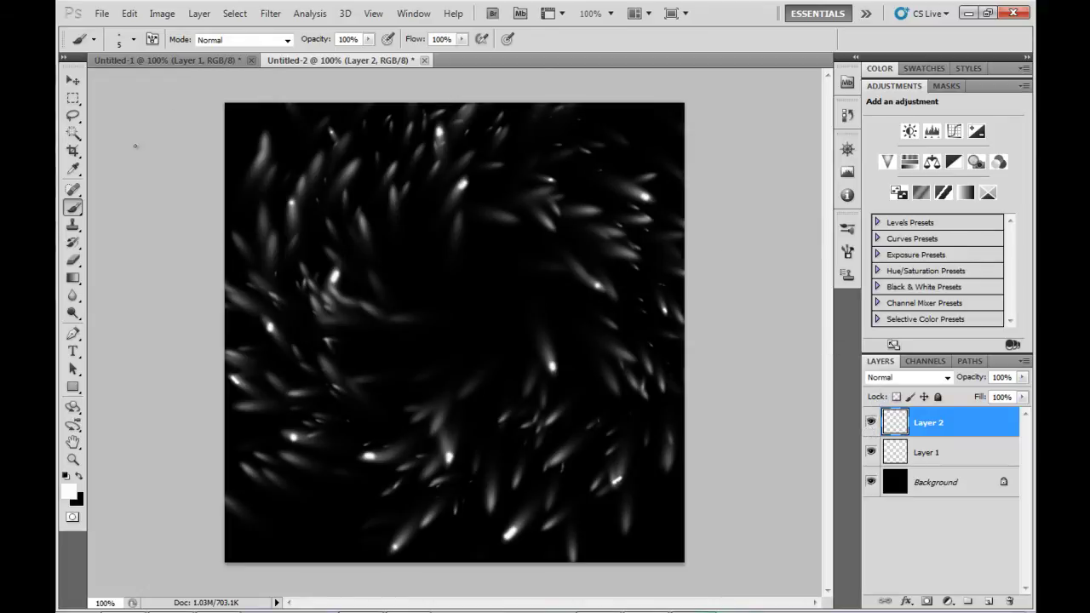
Toggle Layer 2's visibility repeatedly to compare its highlights, leaving it visible
click(870, 422)
click(871, 423)
click(871, 422)
click(870, 422)
click(871, 422)
click(871, 422)
click(871, 422)
click(870, 422)
click(871, 422)
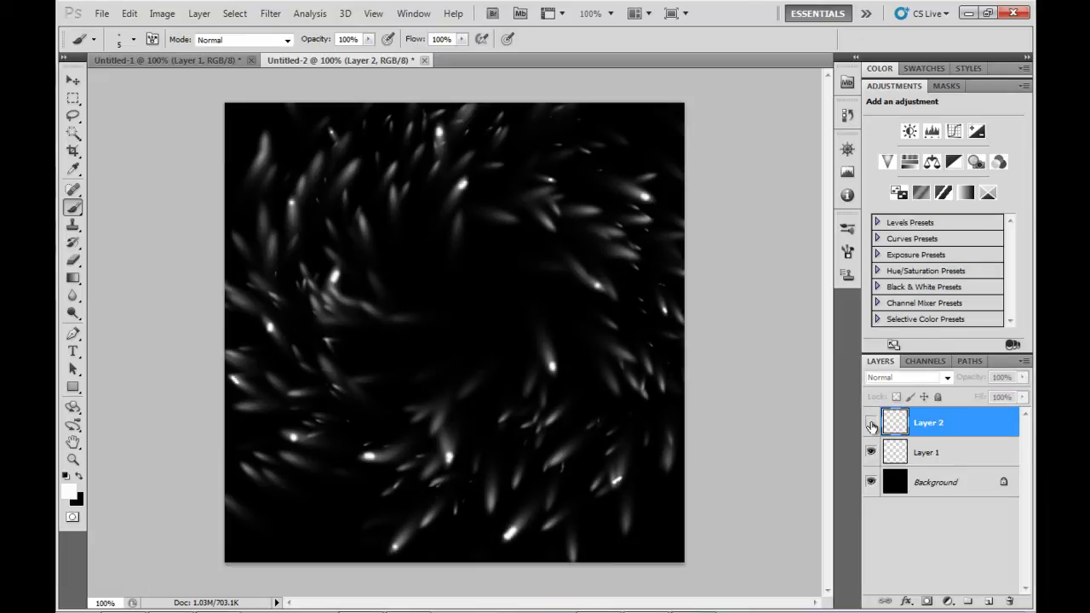
click(870, 422)
click(871, 422)
click(870, 422)
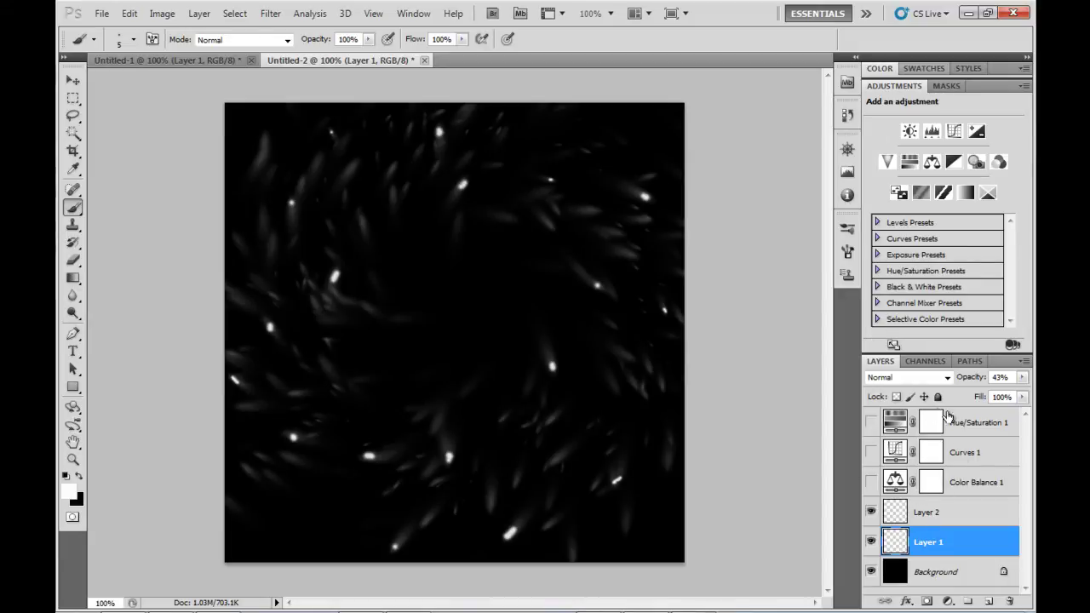
Review Color Balance 1's shadow, midtone and highlight values, then make it visible
click(967, 487)
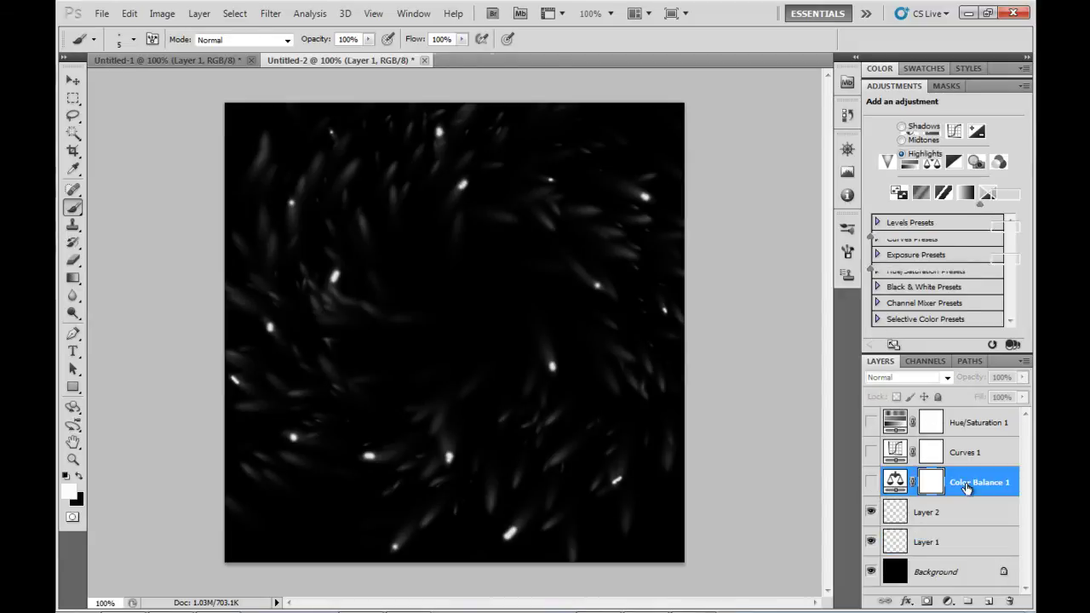
click(902, 127)
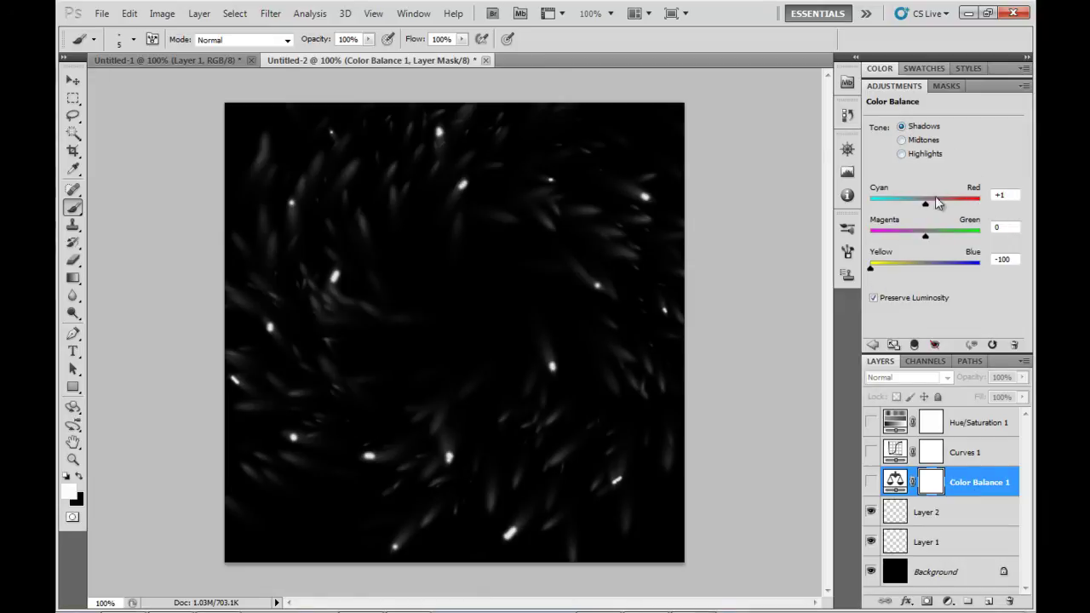
click(903, 140)
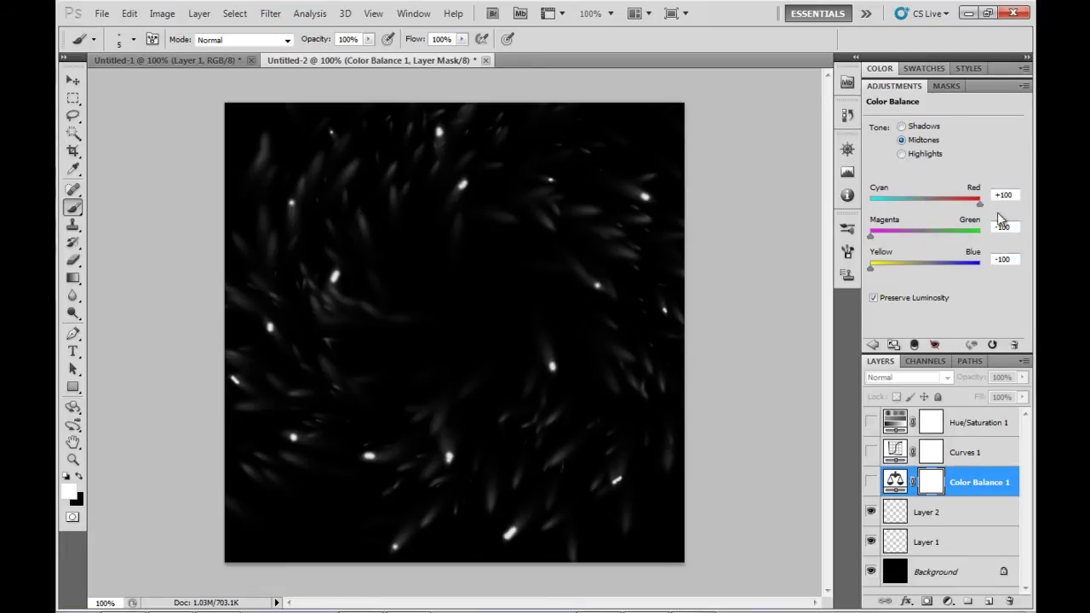
click(903, 154)
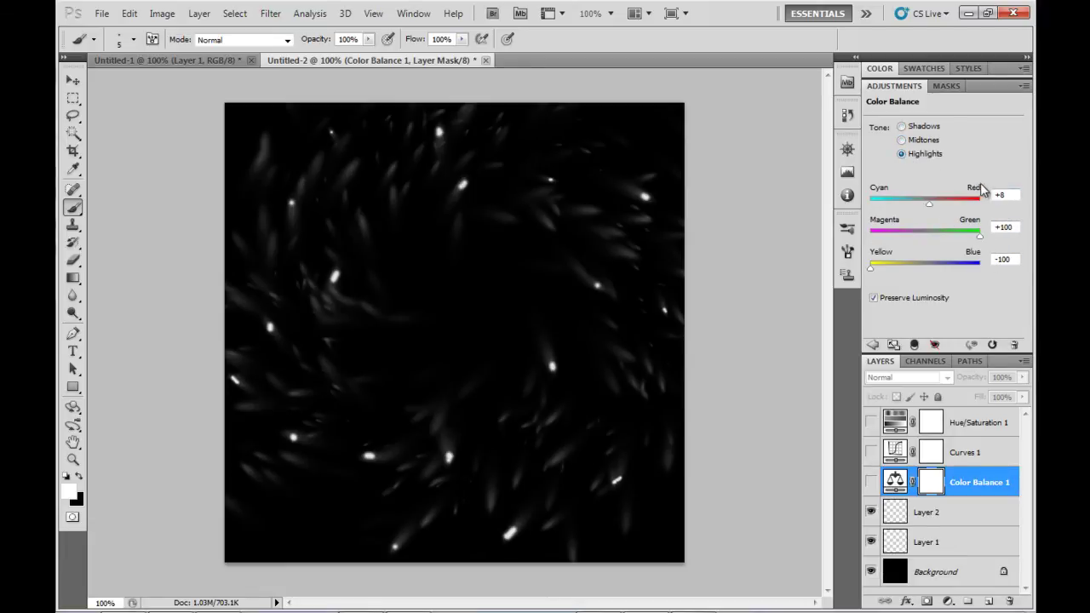
click(870, 482)
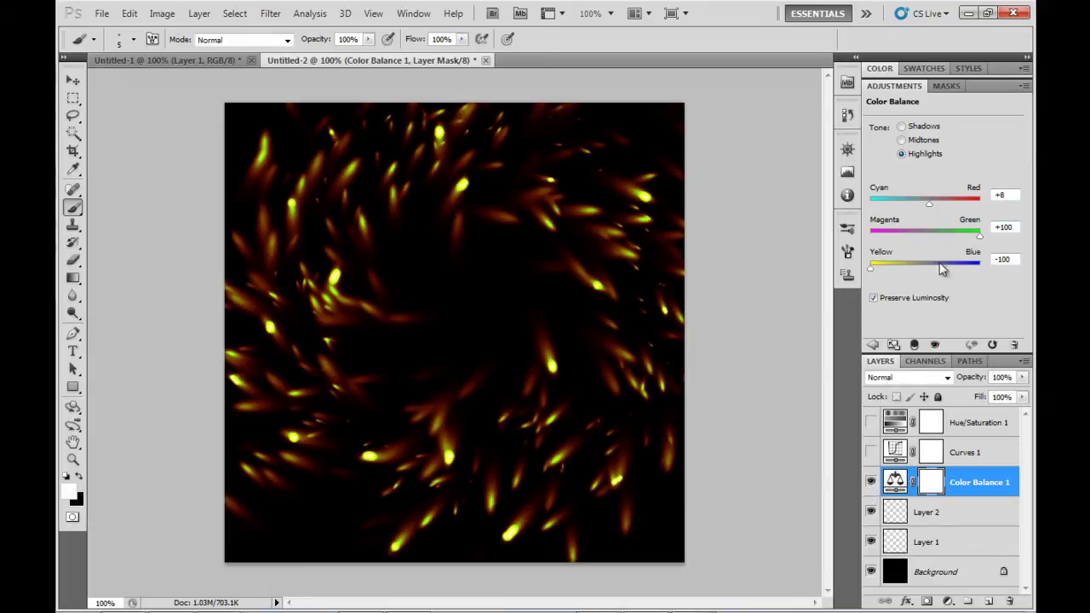
click(975, 452)
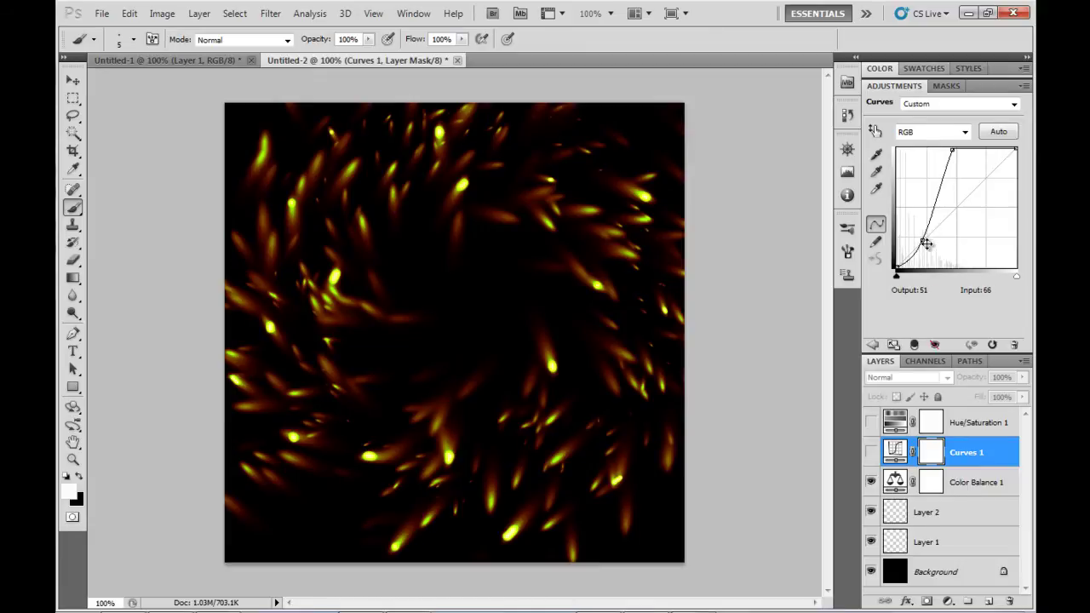
Show Curves 1 and Hue/Saturation 1, raising saturation to +50 for a red-orange glow
click(872, 453)
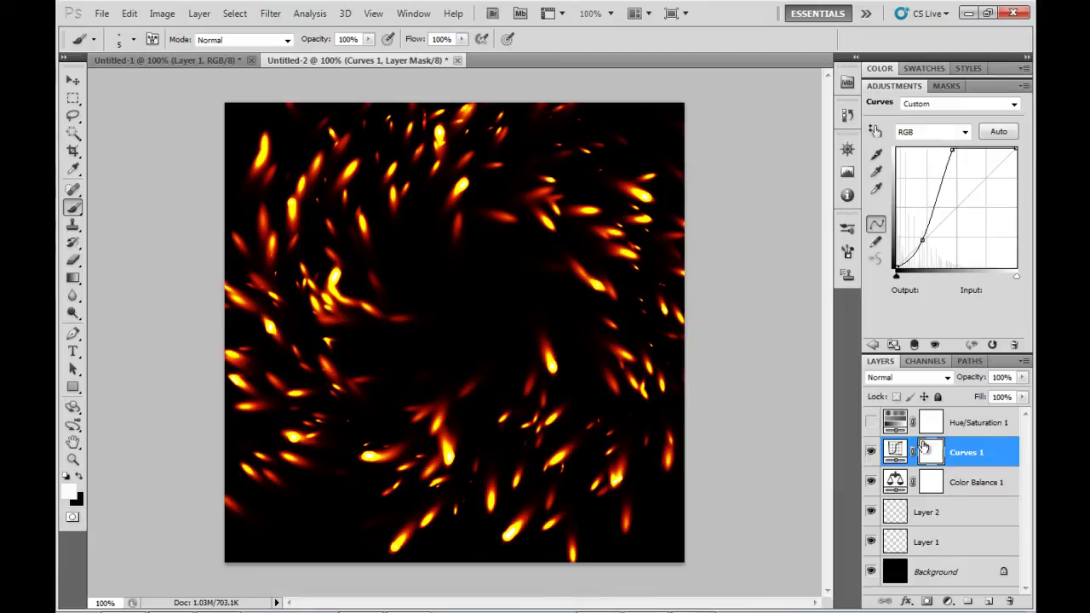
click(981, 424)
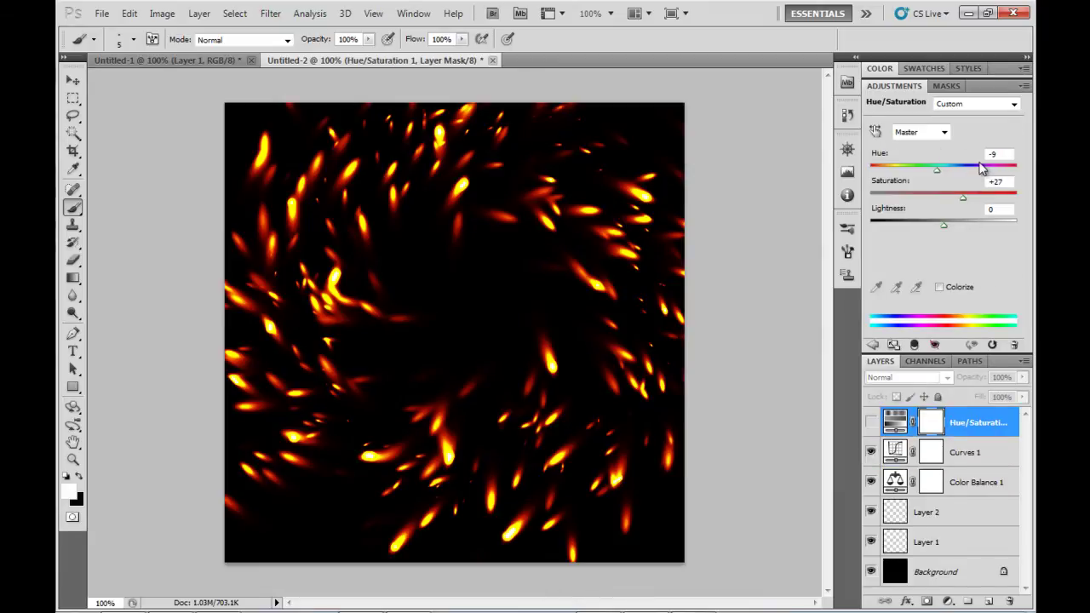
click(870, 423)
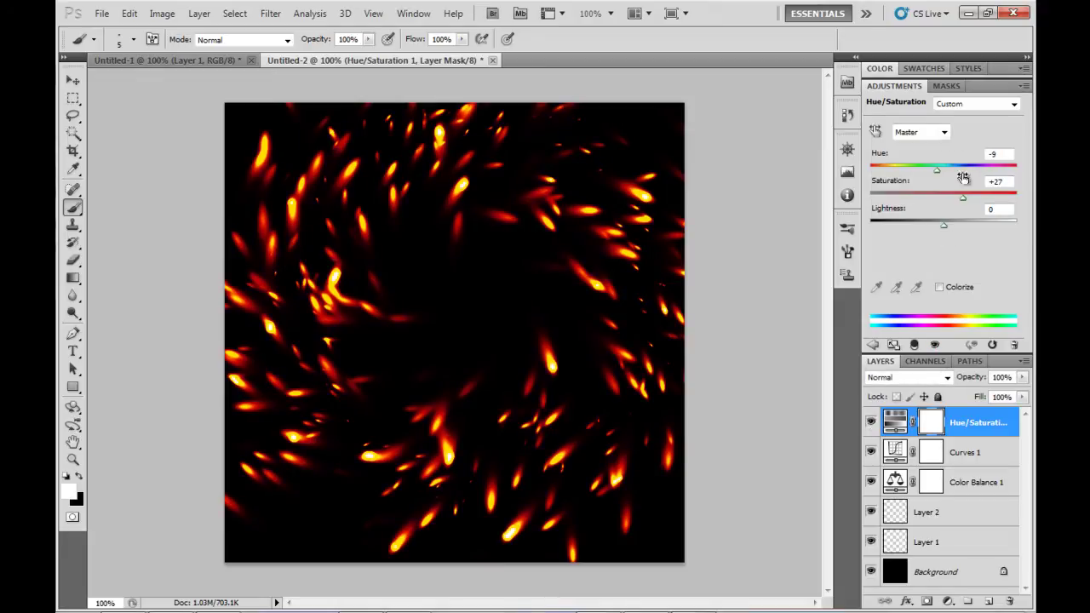
mouse_move(963, 198)
mouse_down()
mouse_move(994, 197)
mouse_move(919, 199)
mouse_move(1014, 205)
mouse_move(982, 203)
mouse_up()
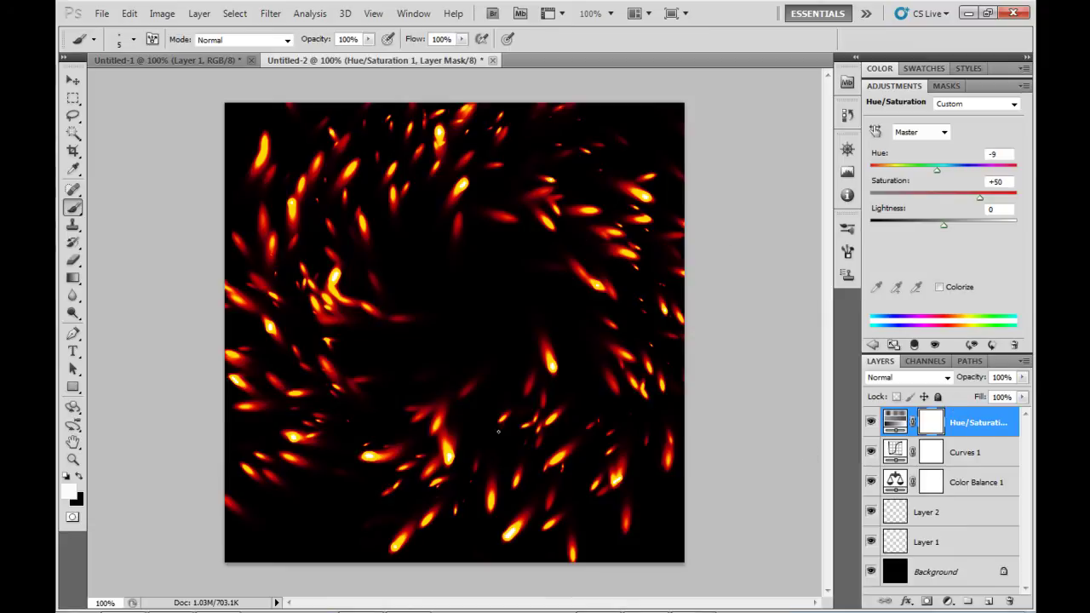
Set Layer 1's opacity to 48%
click(942, 541)
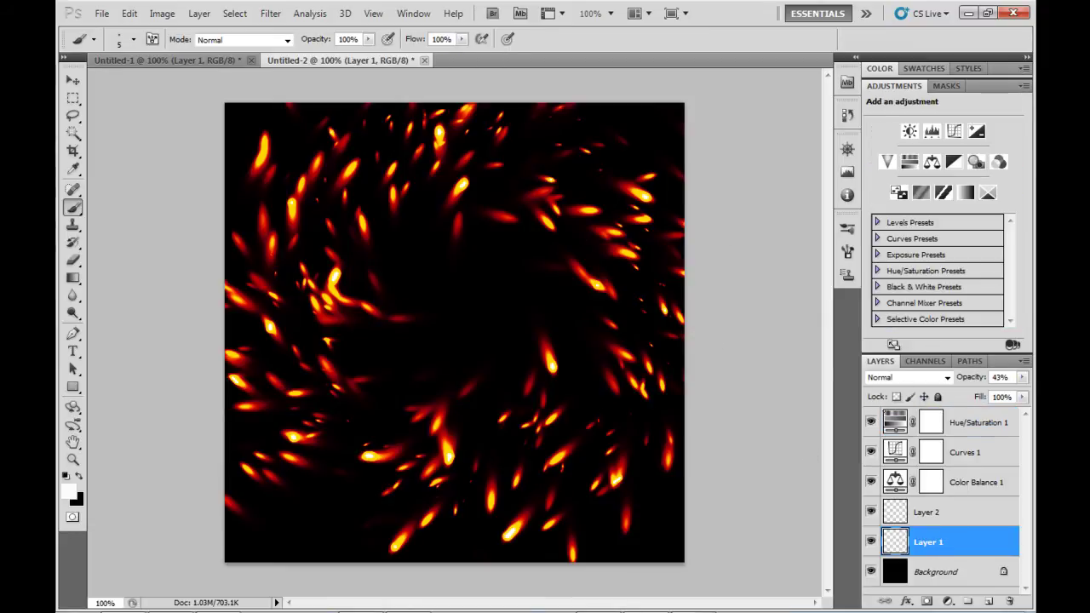
click(1022, 377)
mouse_move(979, 396)
mouse_down()
mouse_move(1028, 396)
mouse_move(967, 401)
mouse_move(984, 401)
mouse_up()
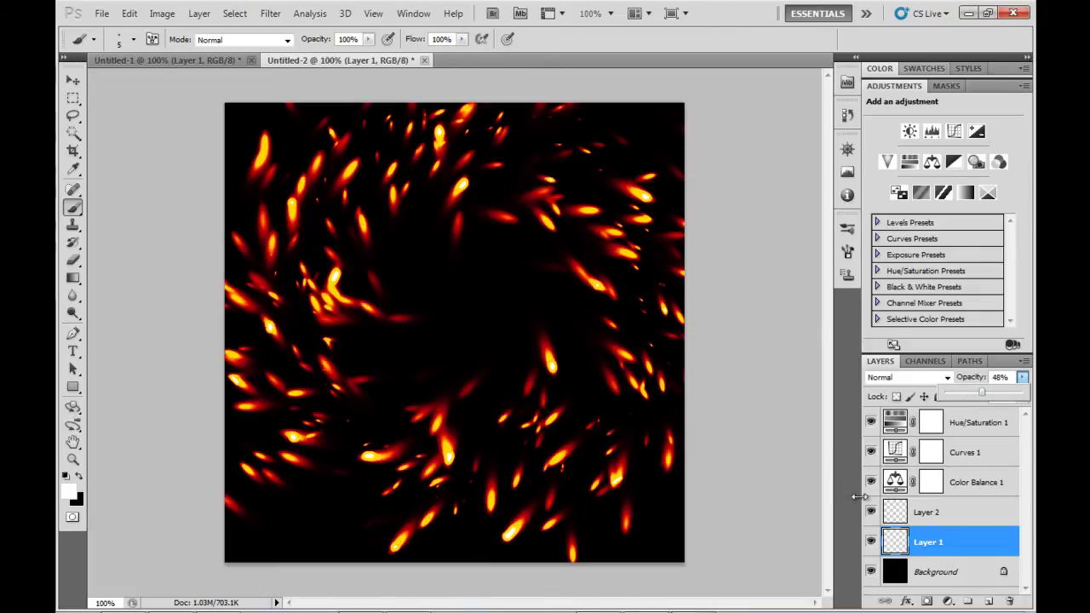
click(874, 513)
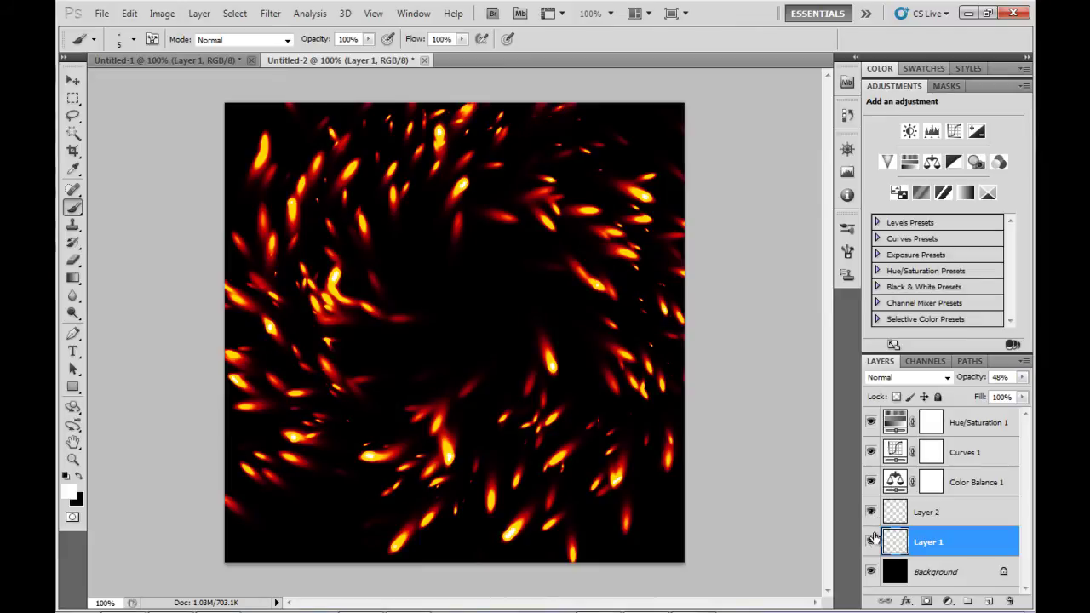
Toggle Layer 1 and Layer 2 off and back on to compare, leaving both visible
click(872, 543)
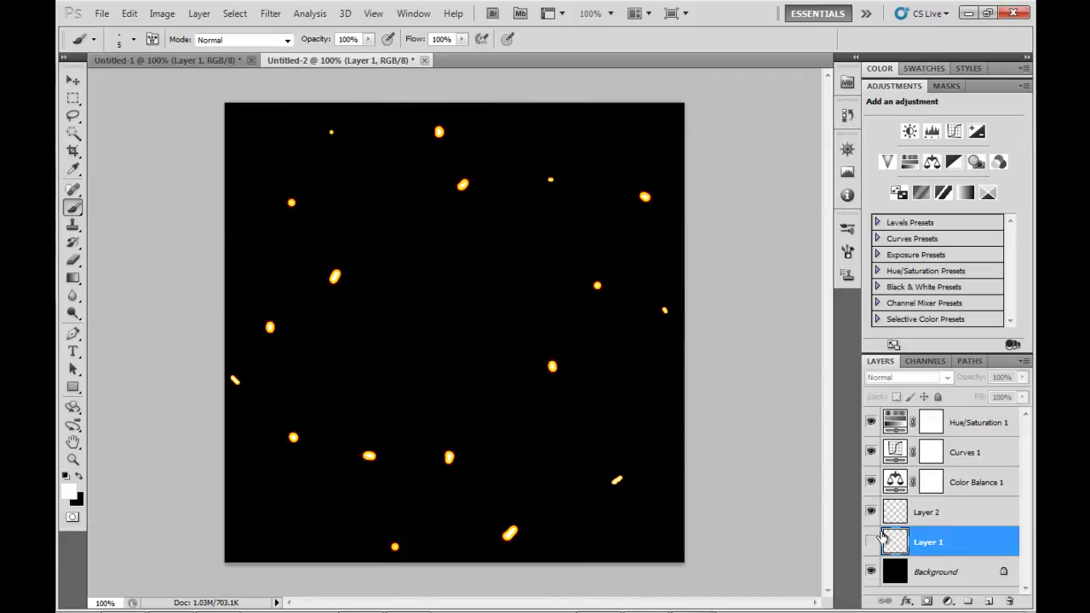
click(871, 542)
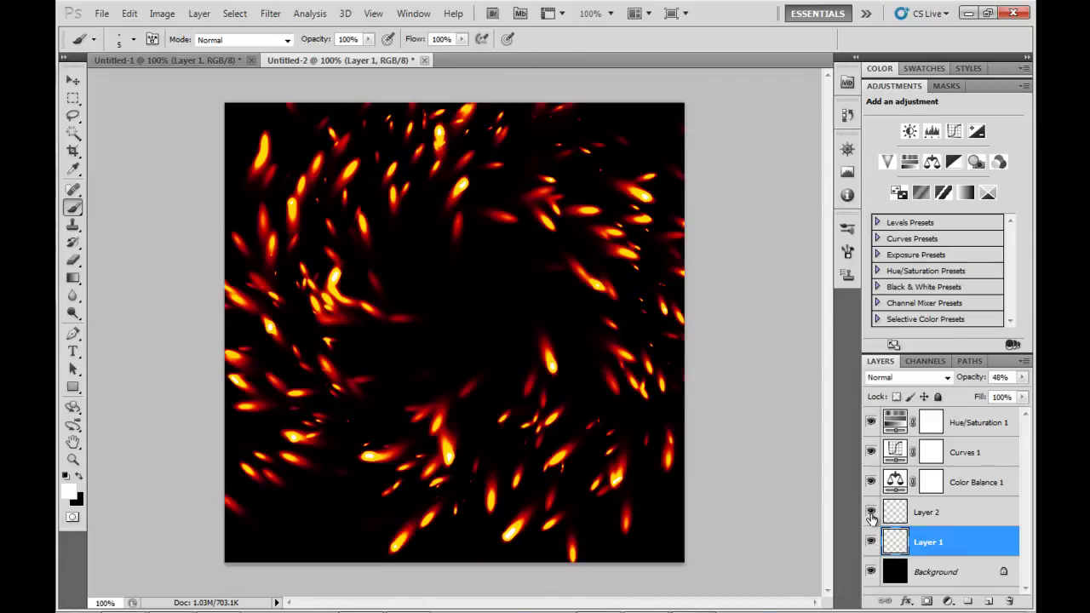
click(870, 513)
click(870, 513)
Apply a Spin radial blur, Amount 2, Best quality to Layer 1, then undo to compare
click(272, 14)
mouse_move(311, 155)
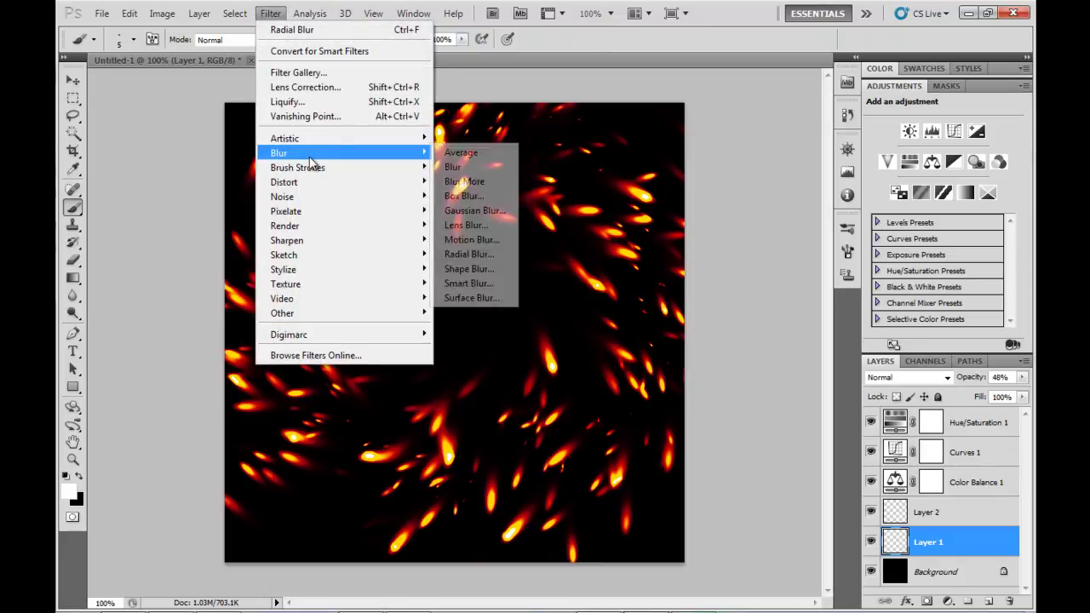
click(467, 254)
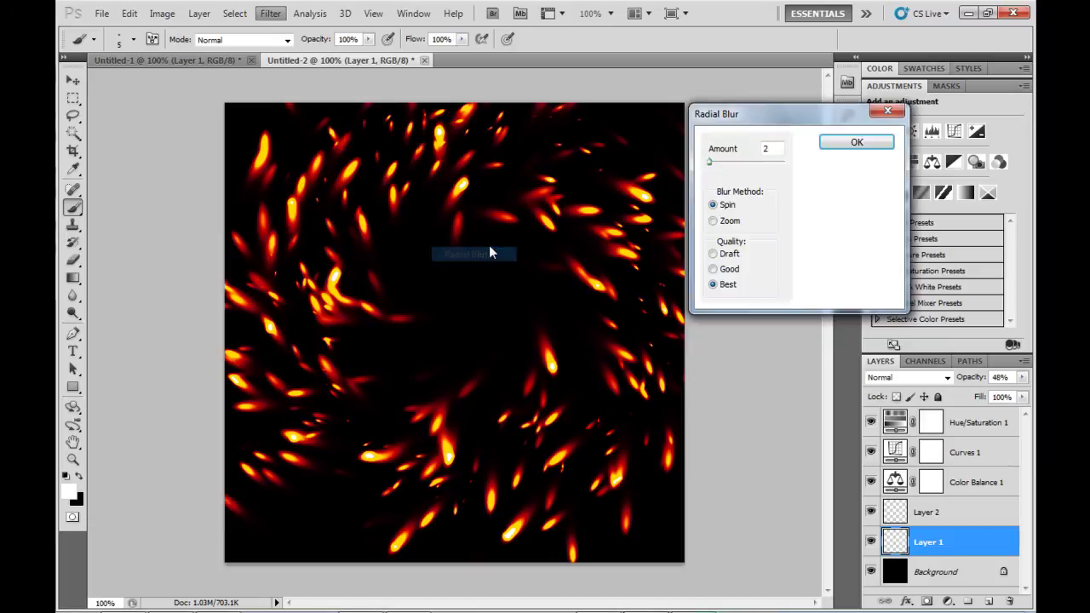
click(756, 155)
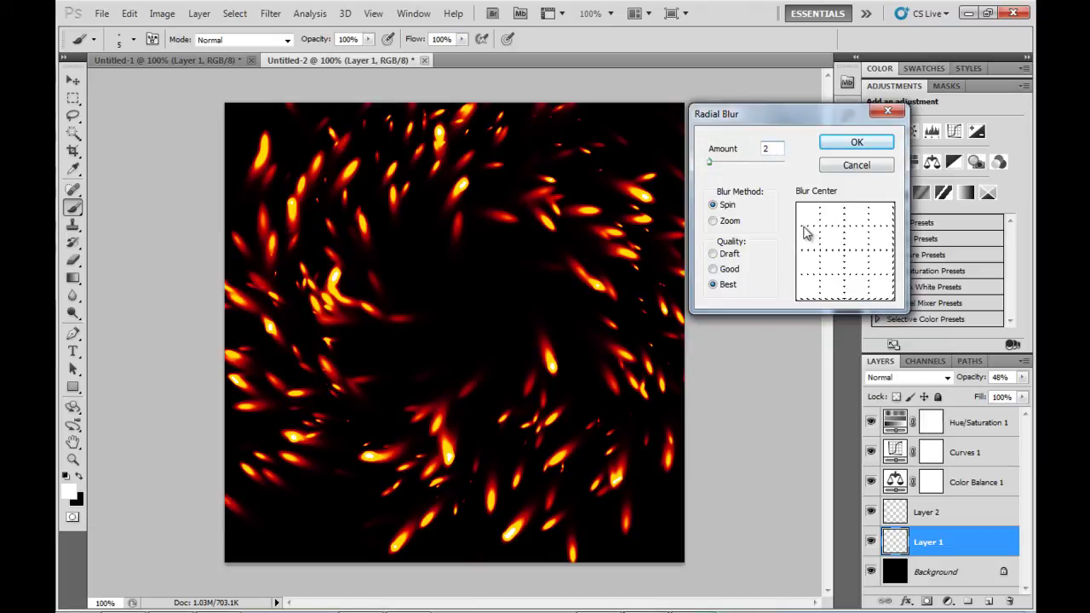
click(857, 142)
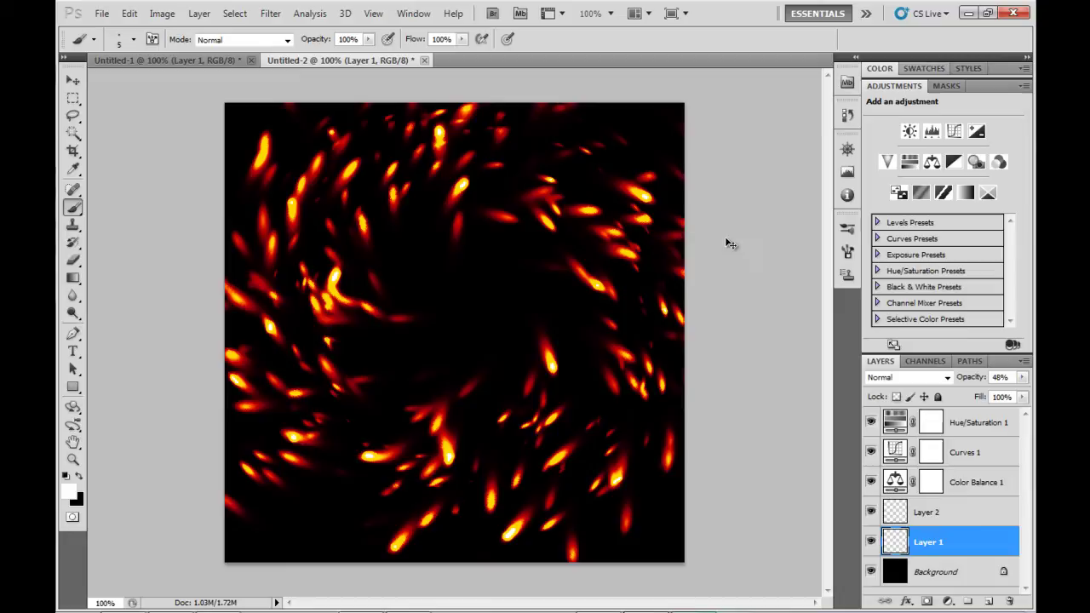
key(ctrl+z)
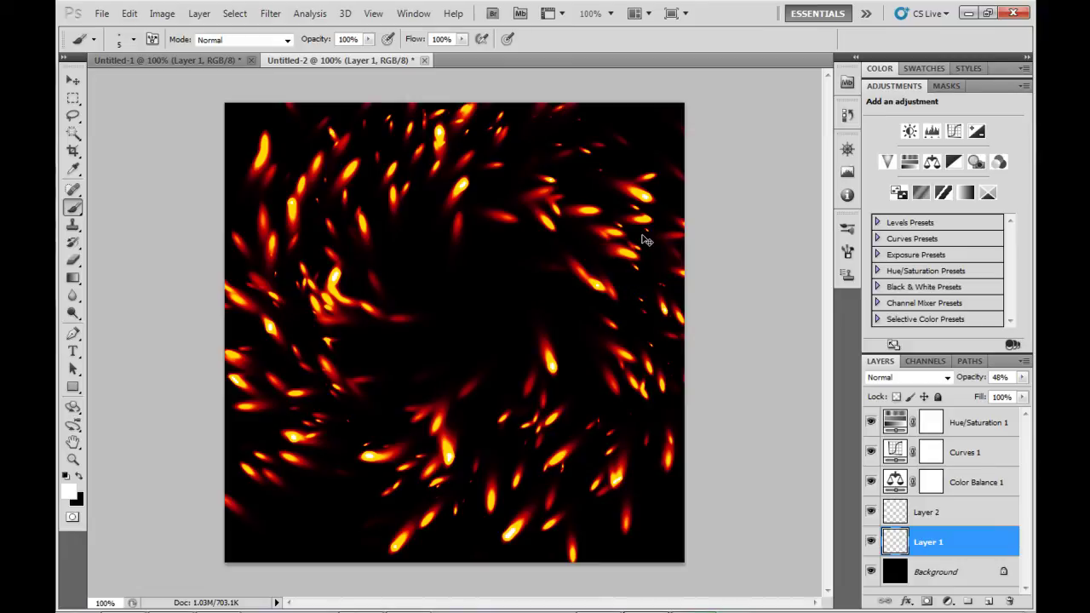
drag(643, 238, 672, 292)
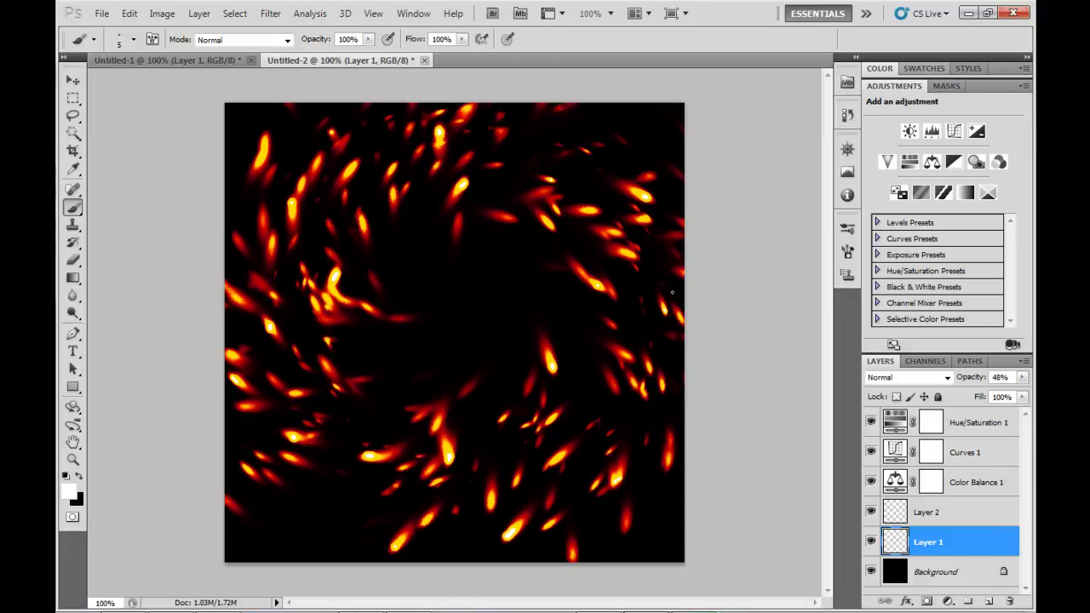